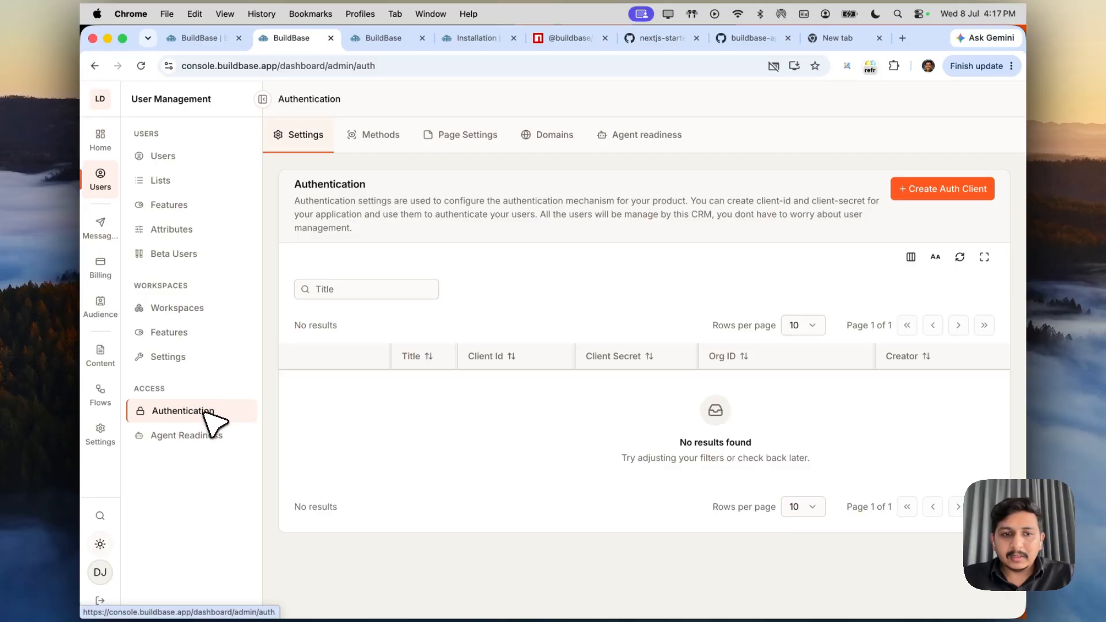
Create an auth client titled "Website" with the normal type
{"action": "left_click", "coordinate": [898, 189]}
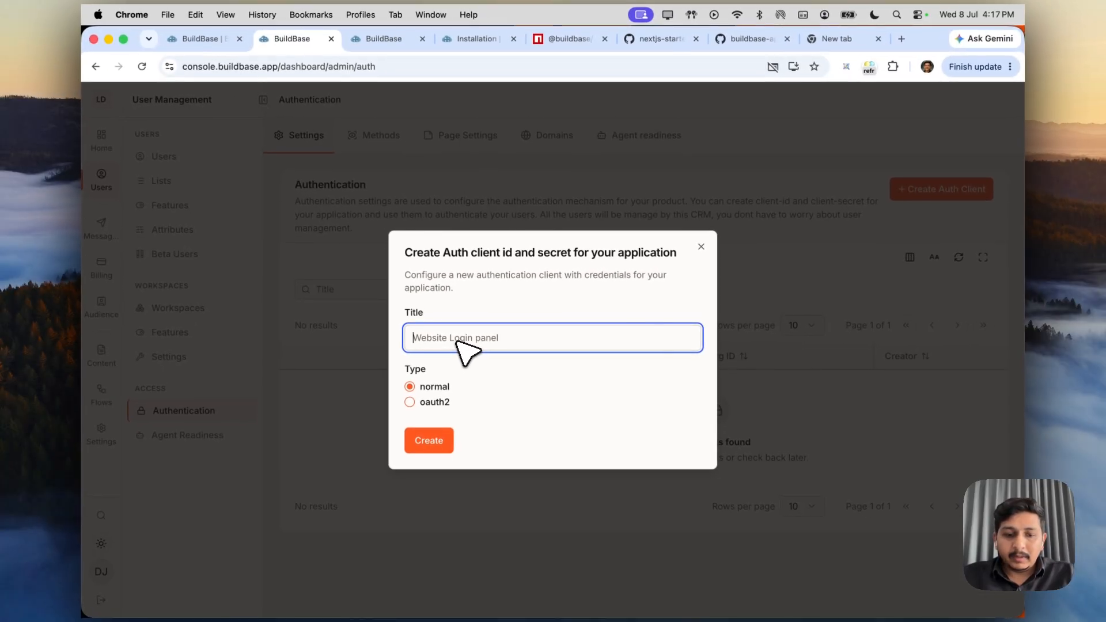
{"action": "type", "text": "Website"}
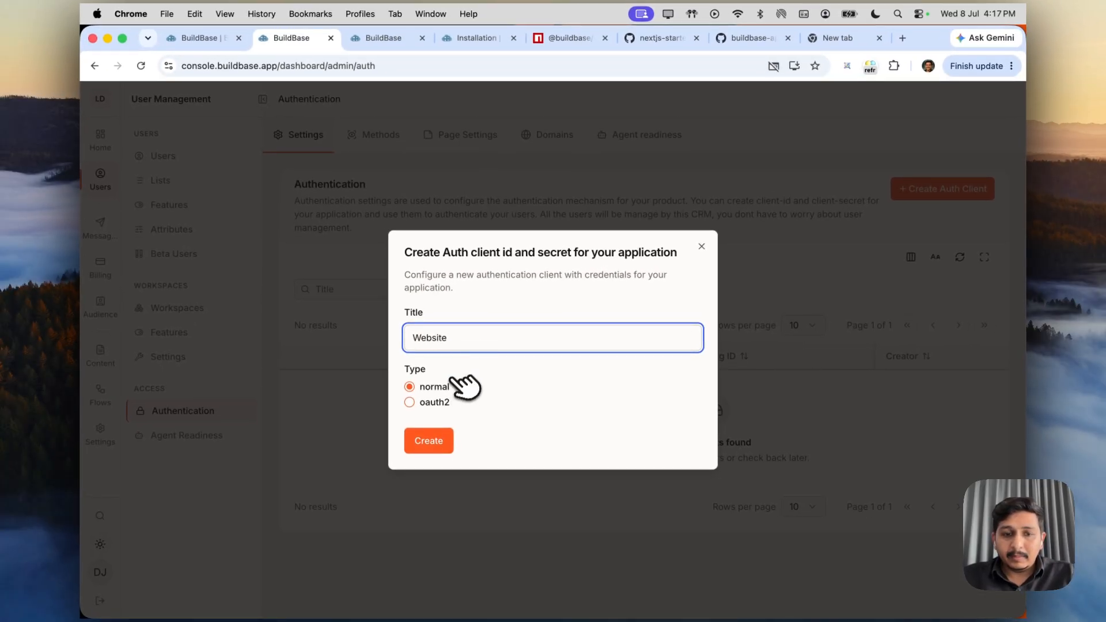
{"action": "left_click", "coordinate": [444, 441]}
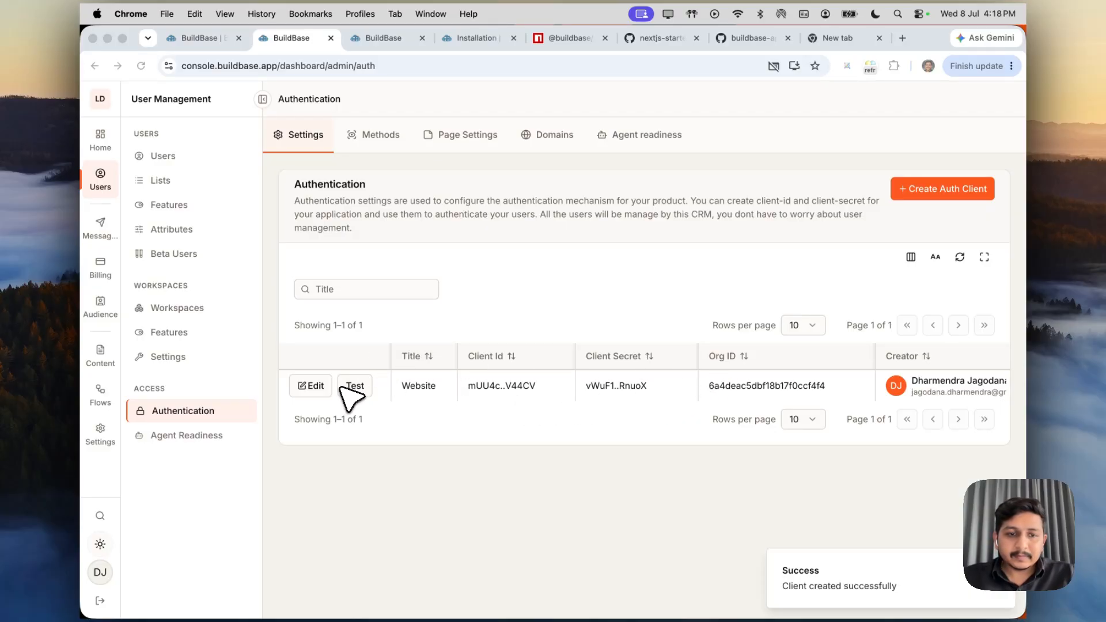
{"action": "left_click", "coordinate": [321, 389]}
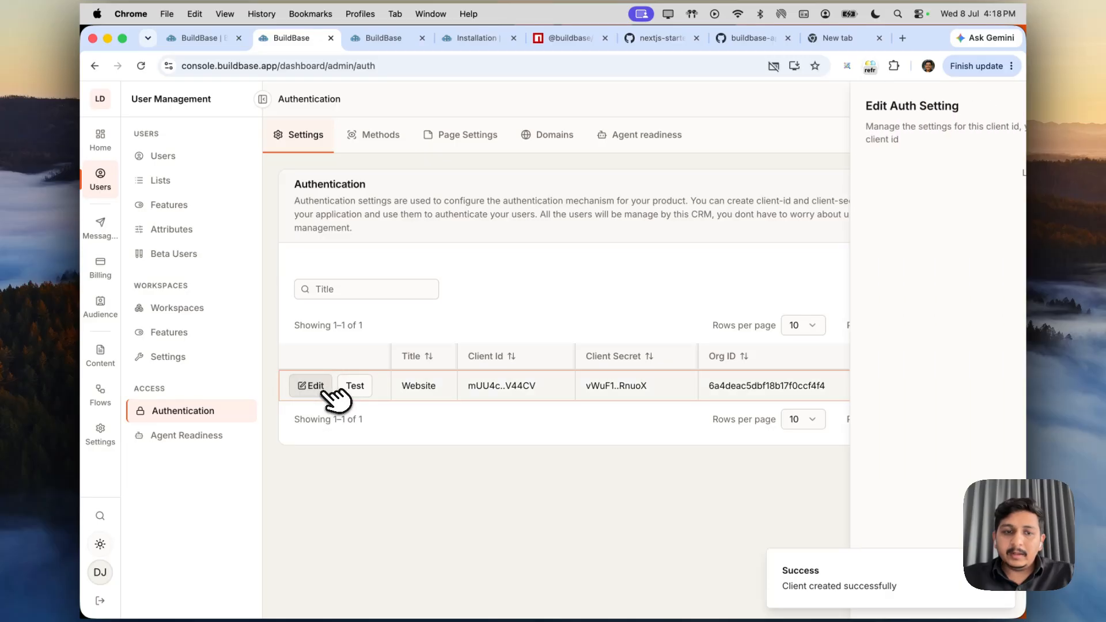
{"action": "left_click", "coordinate": [326, 390]}
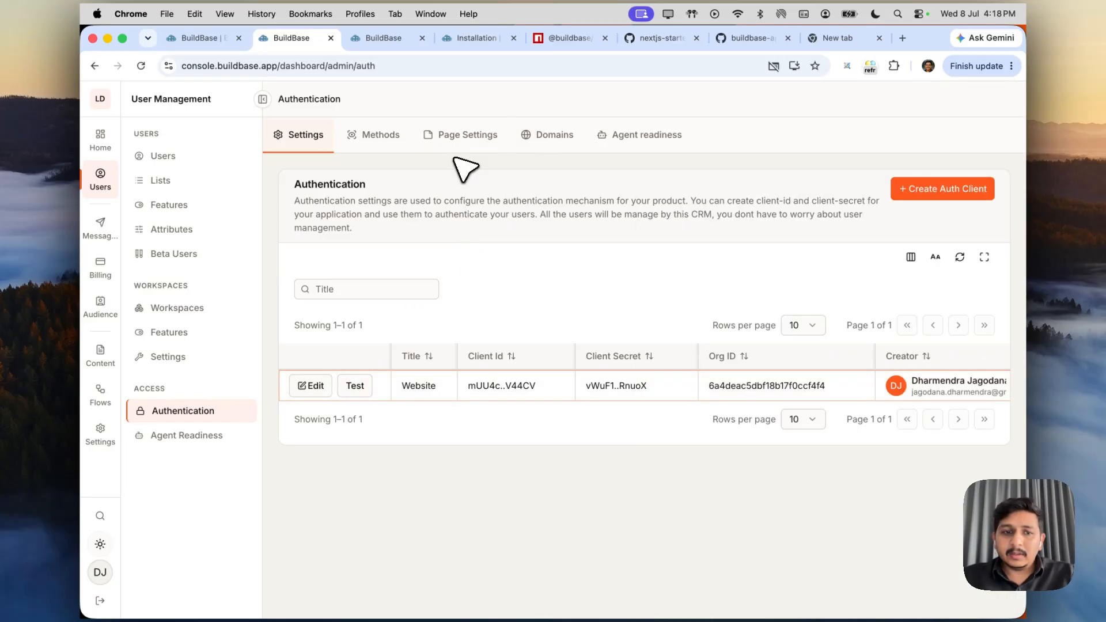
{"action": "left_click", "coordinate": [324, 382]}
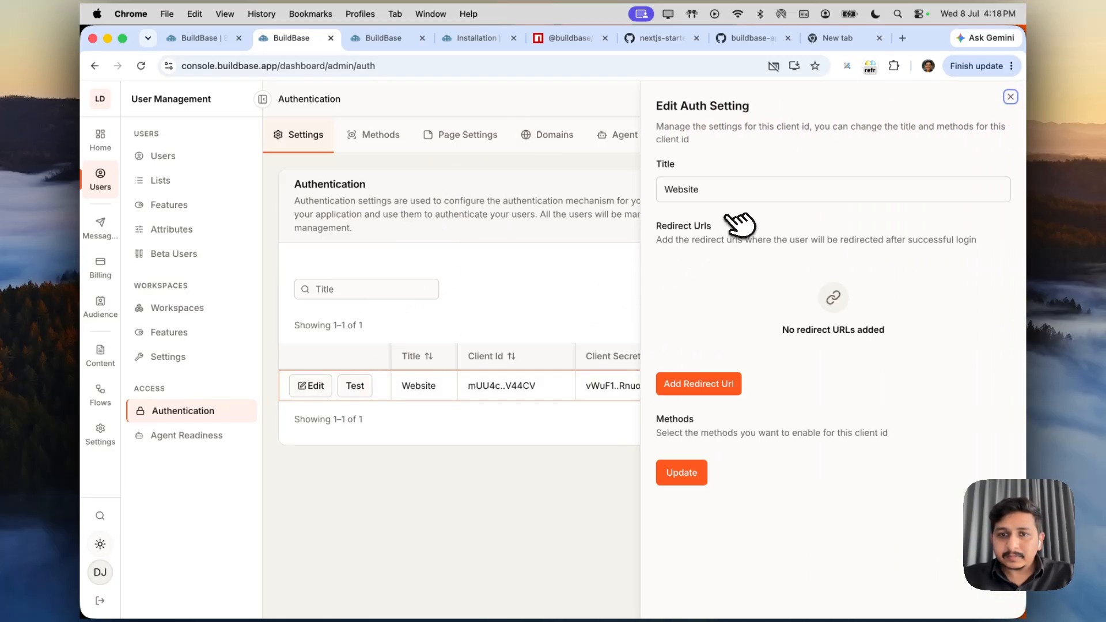
{"action": "left_click", "coordinate": [708, 387]}
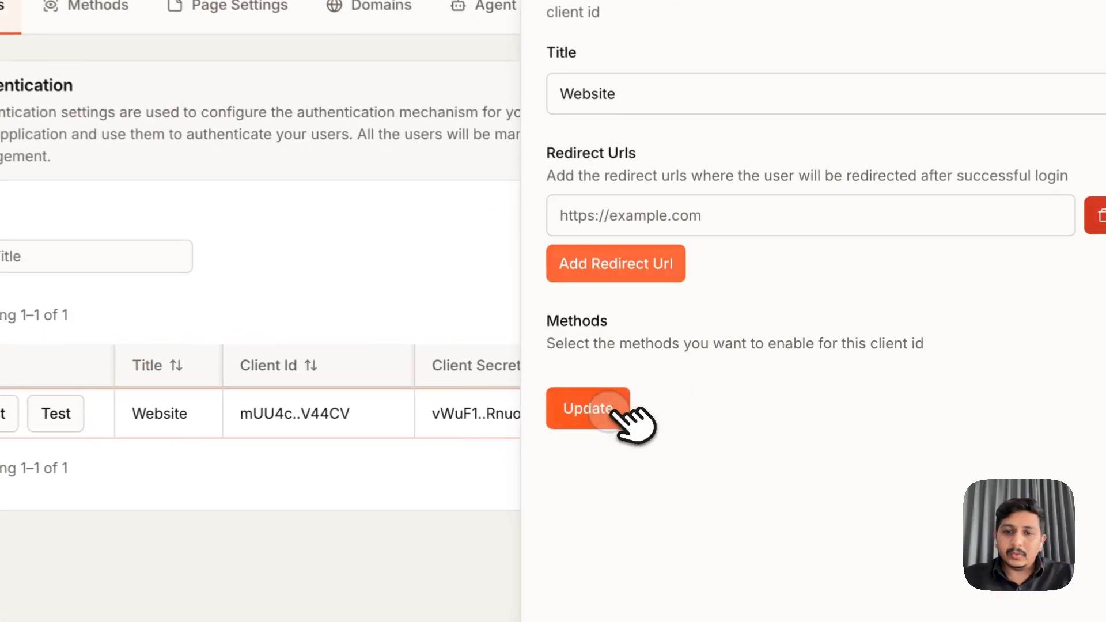
{"action": "left_click", "coordinate": [776, 272]}
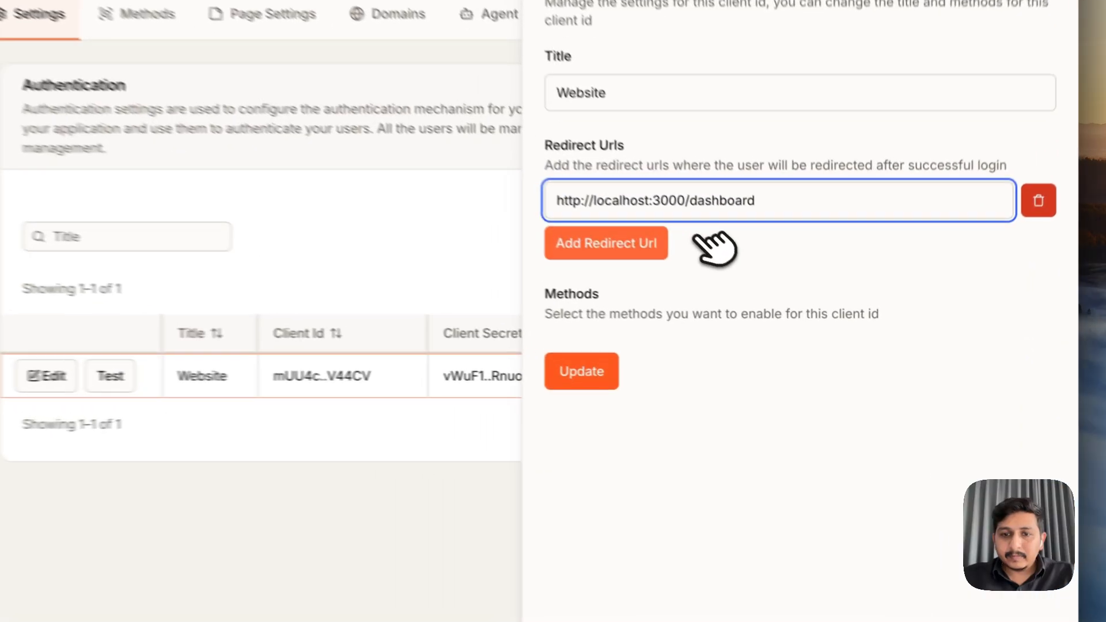
{"action": "left_click", "coordinate": [723, 294]}
{"action": "left_click", "coordinate": [999, 294]}
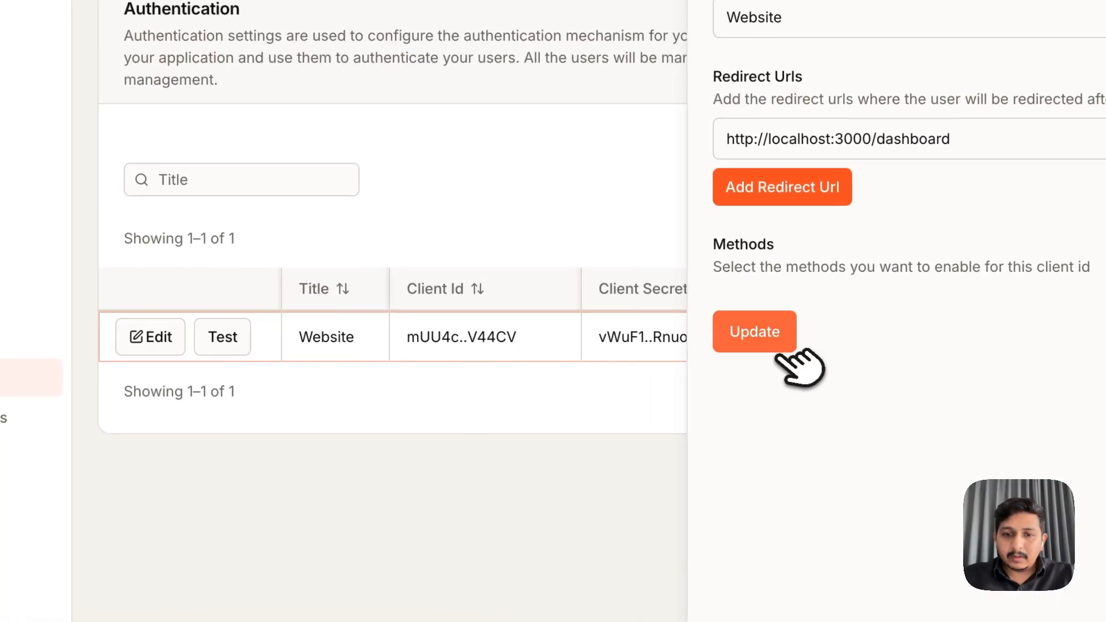
{"action": "left_click", "coordinate": [540, 367]}
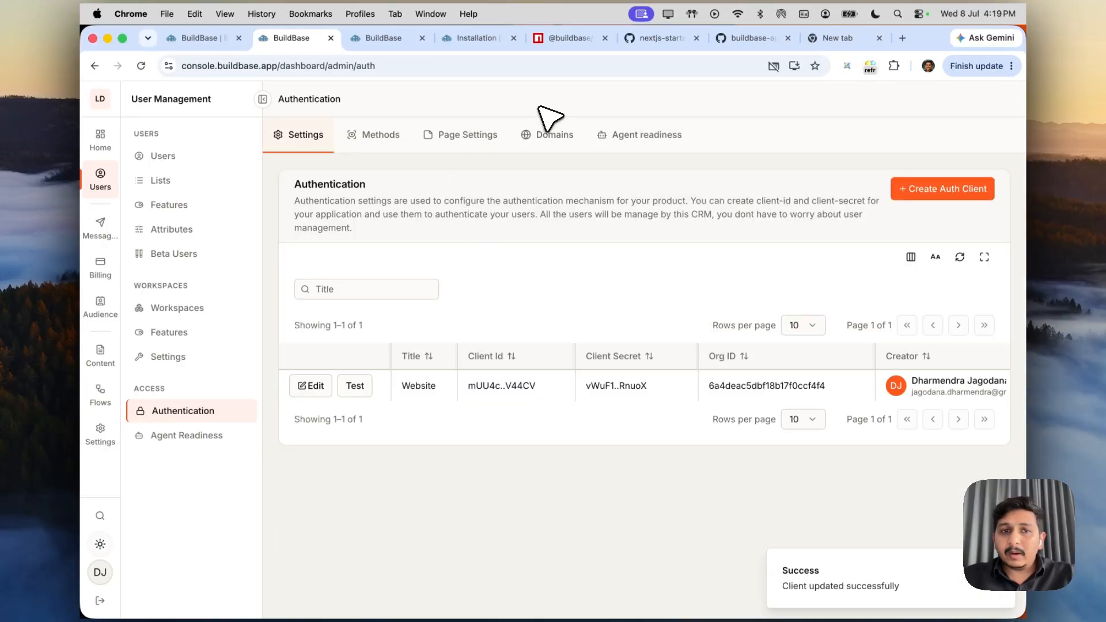
Add a Magic Link login method titled "Website Magic Link"
{"action": "left_click", "coordinate": [403, 138]}
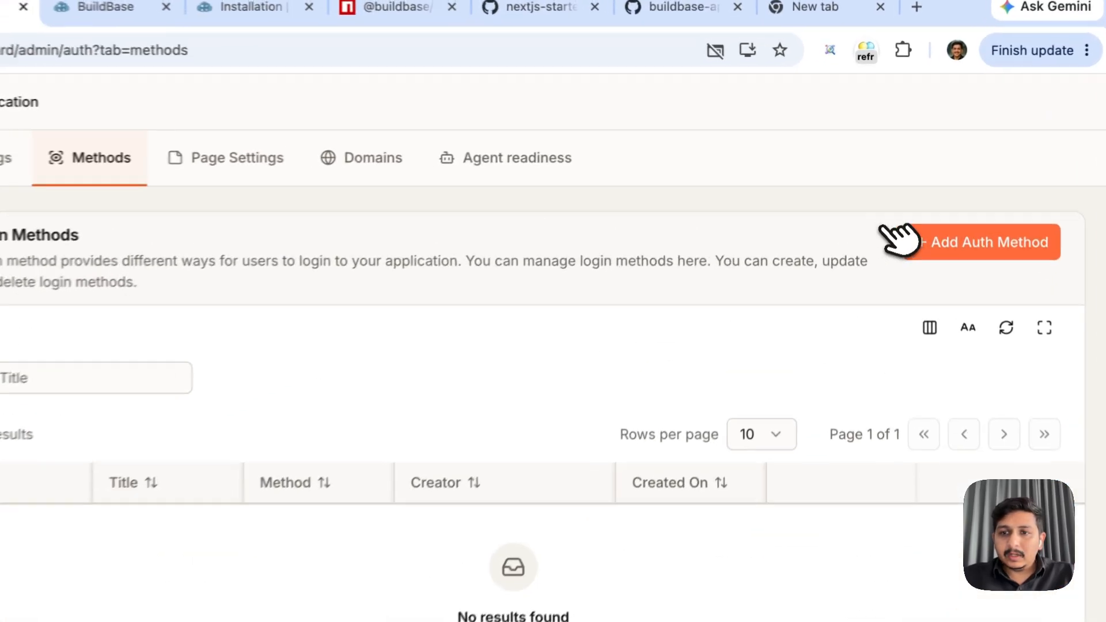
{"action": "left_click", "coordinate": [916, 188]}
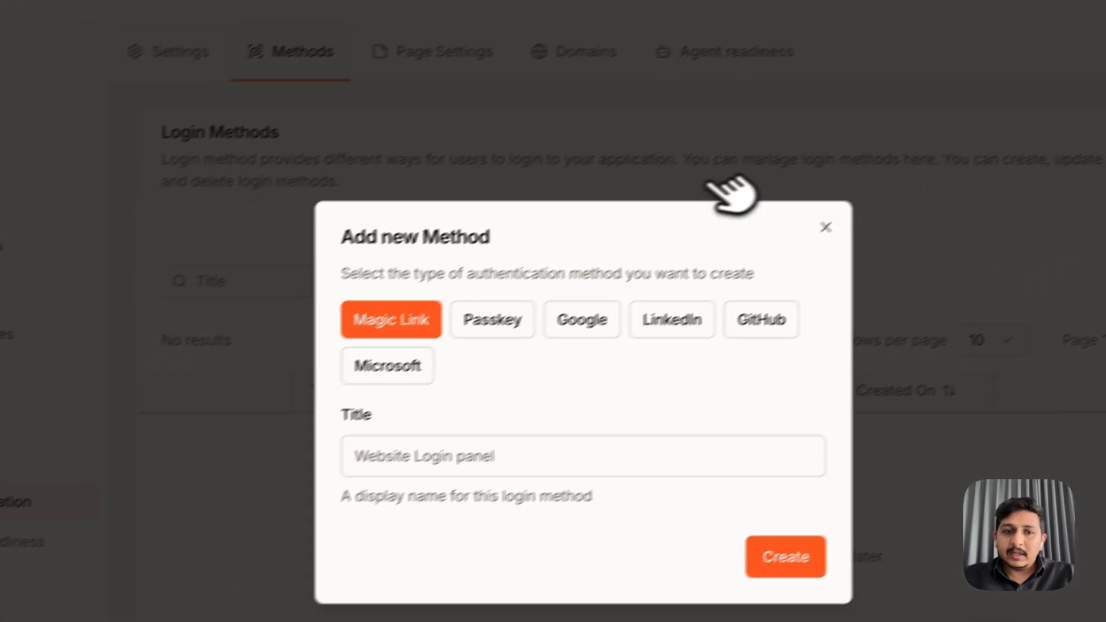
{"action": "left_click", "coordinate": [468, 426]}
{"action": "type", "text": "Wes"}
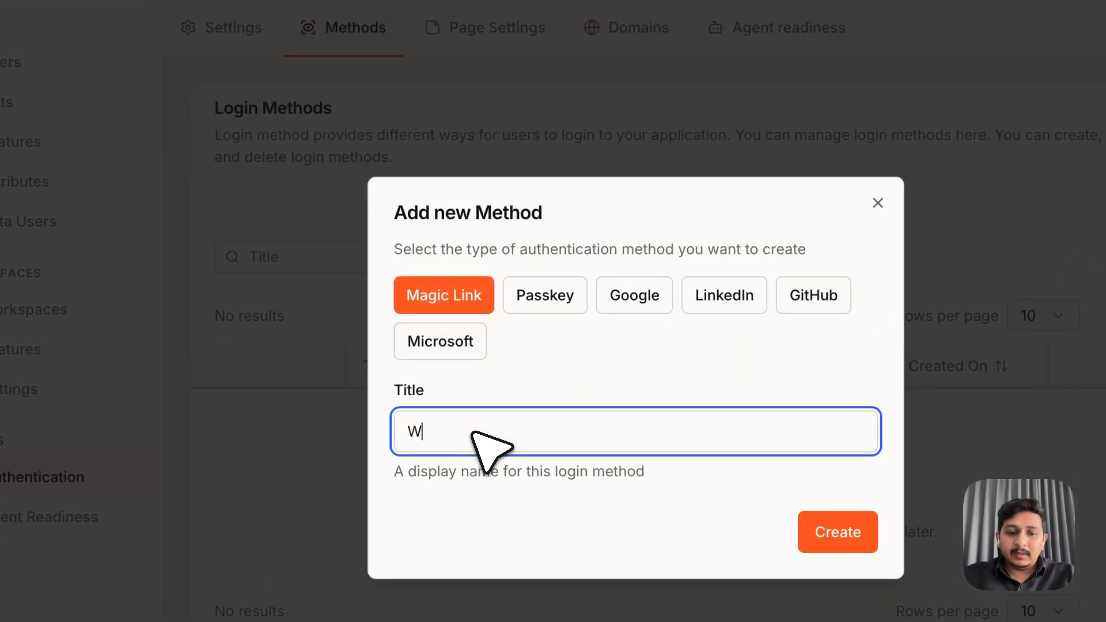
{"action": "type", "text": "site Magic Link"}
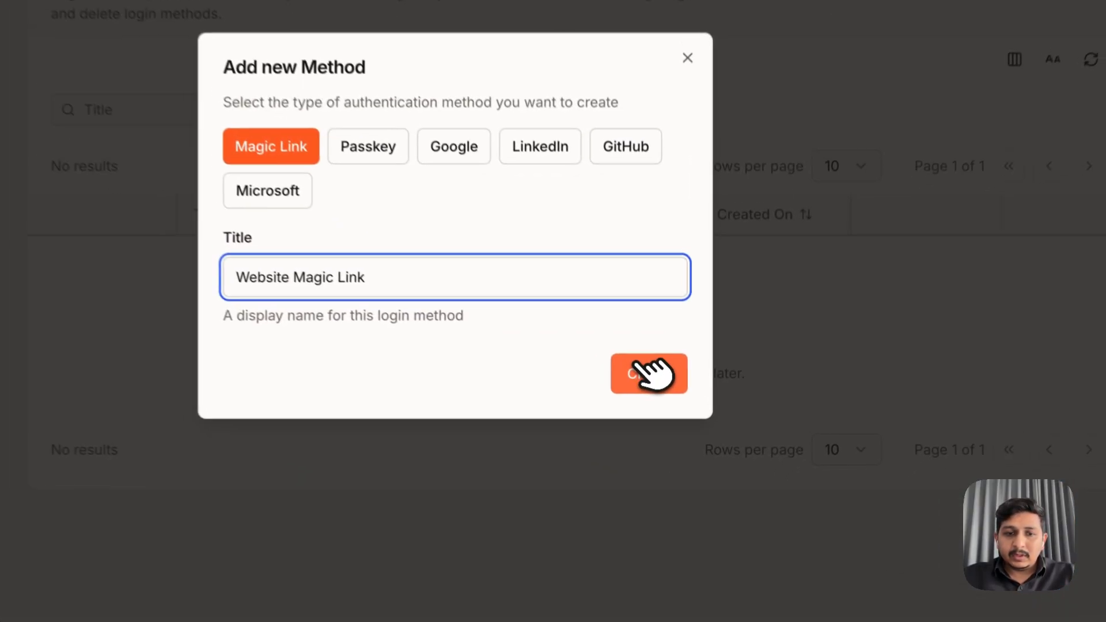
{"action": "left_click", "coordinate": [673, 442]}
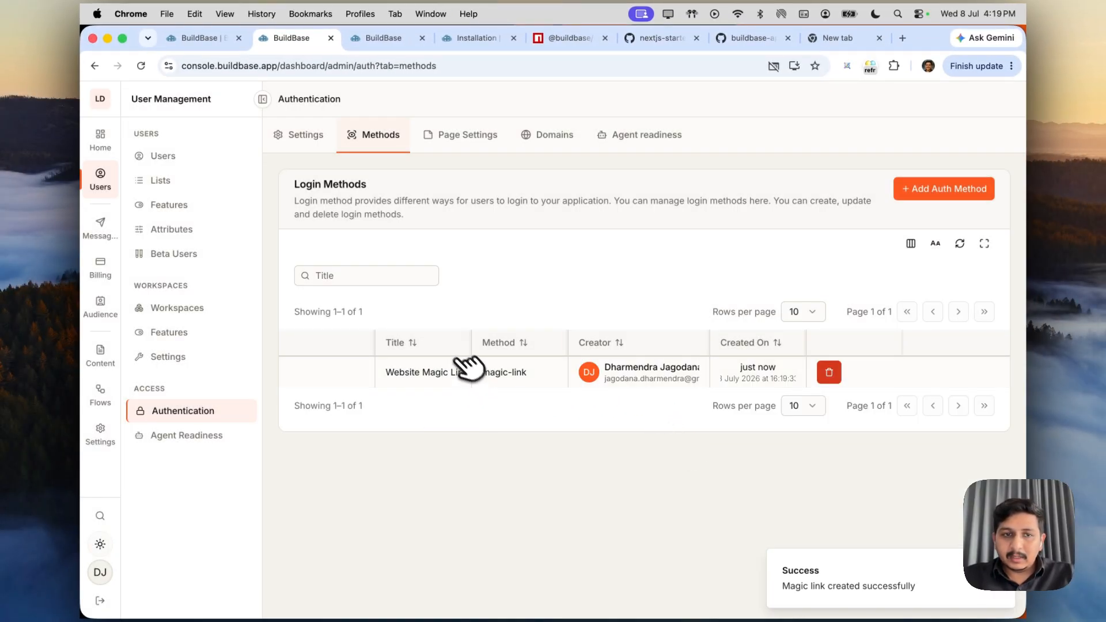
Enable the Website Magic Link method for the Website auth client and save the update
{"action": "left_click", "coordinate": [320, 143]}
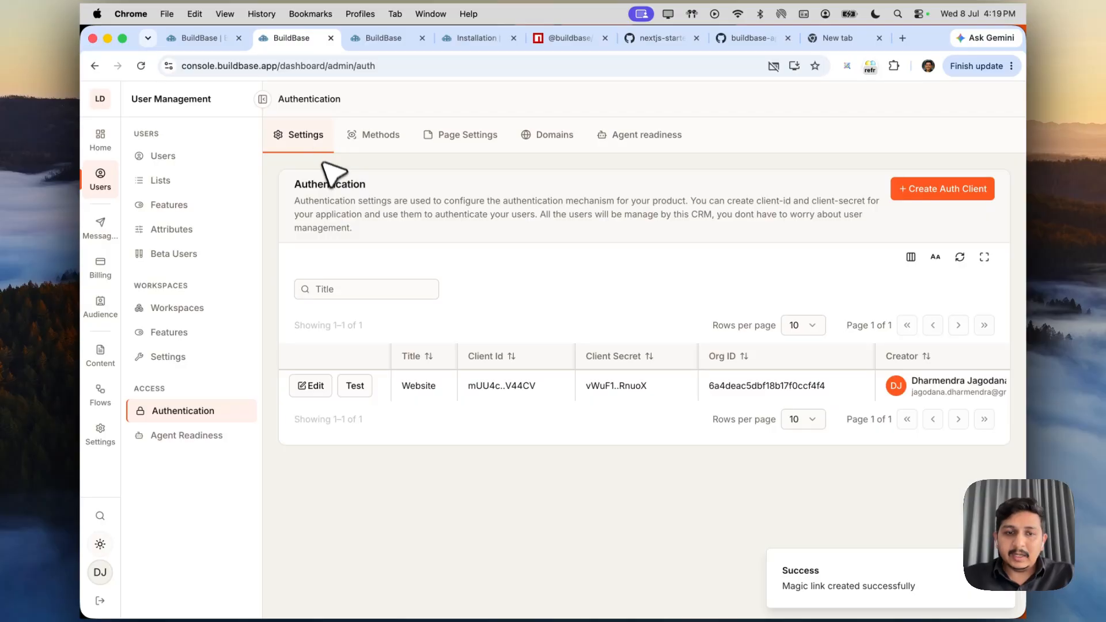
{"action": "left_click", "coordinate": [321, 385]}
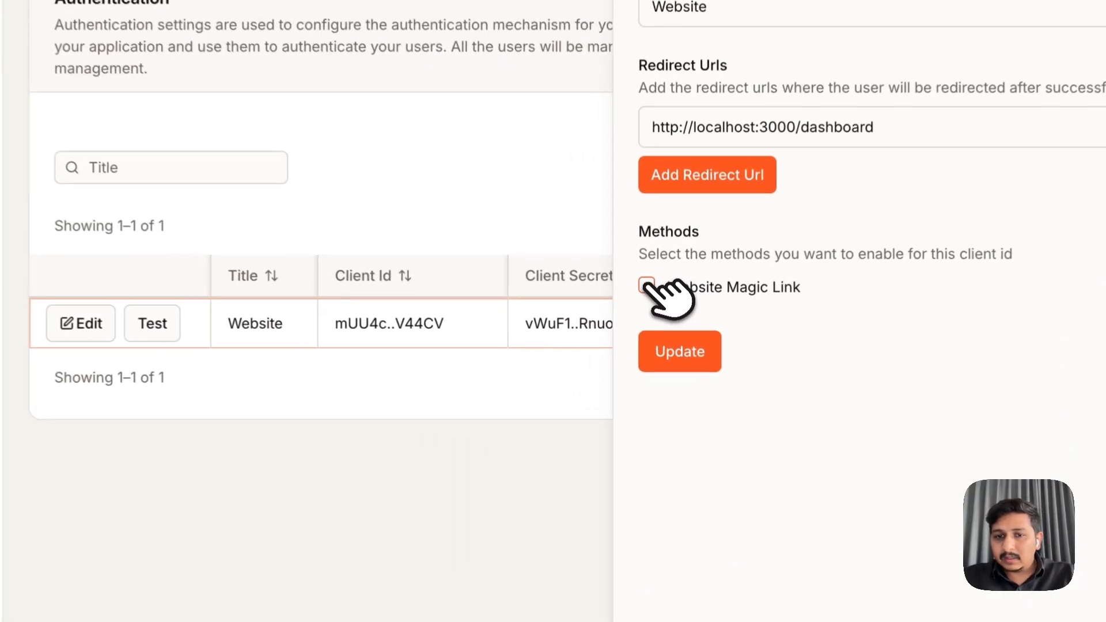
{"action": "left_click_drag", "start_coordinate": [657, 281], "coordinate": [822, 299]}
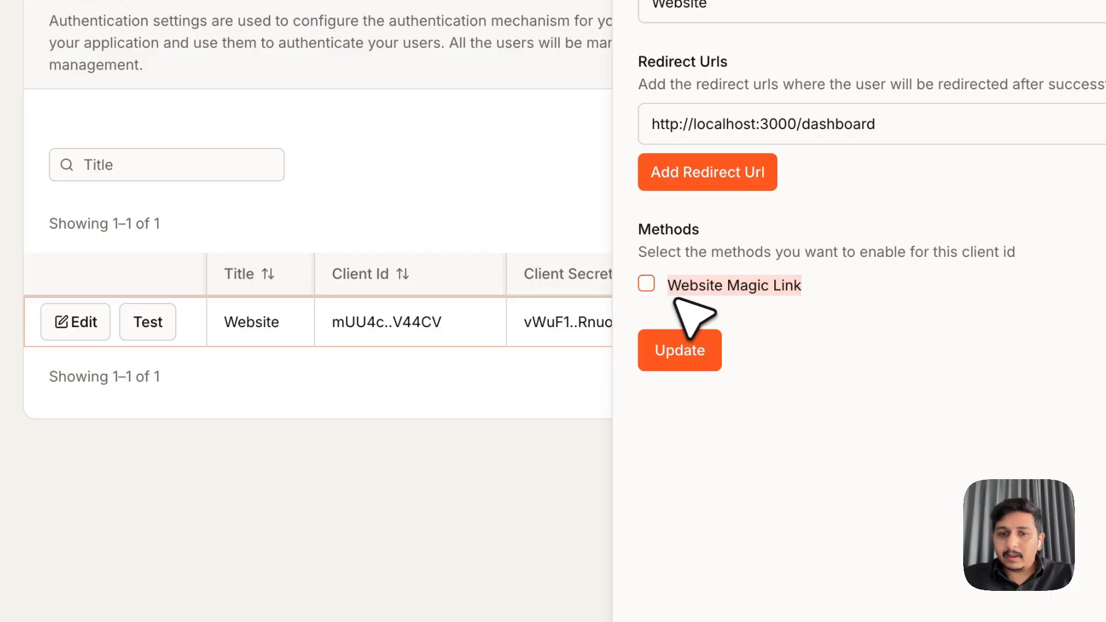
{"action": "left_click", "coordinate": [648, 285]}
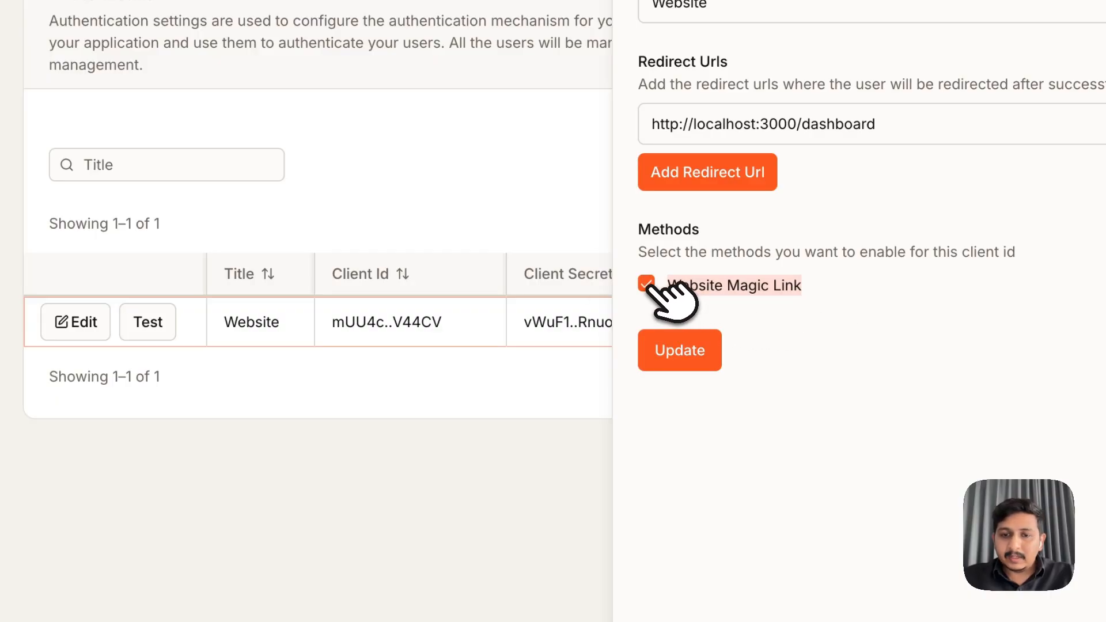
{"action": "left_click", "coordinate": [692, 352]}
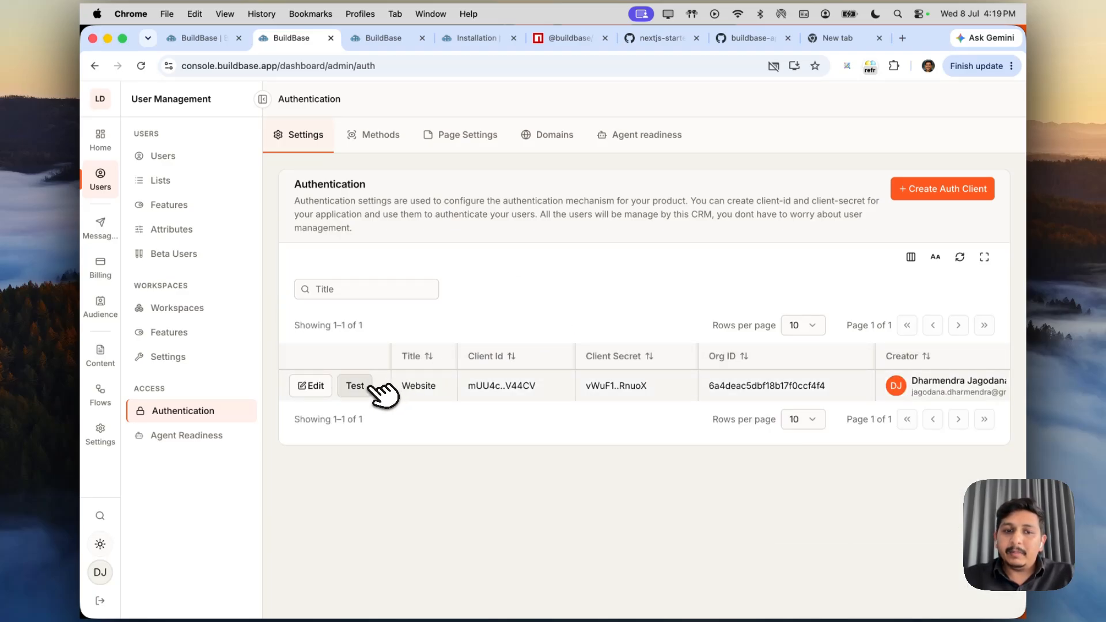
{"action": "left_click", "coordinate": [354, 385]}
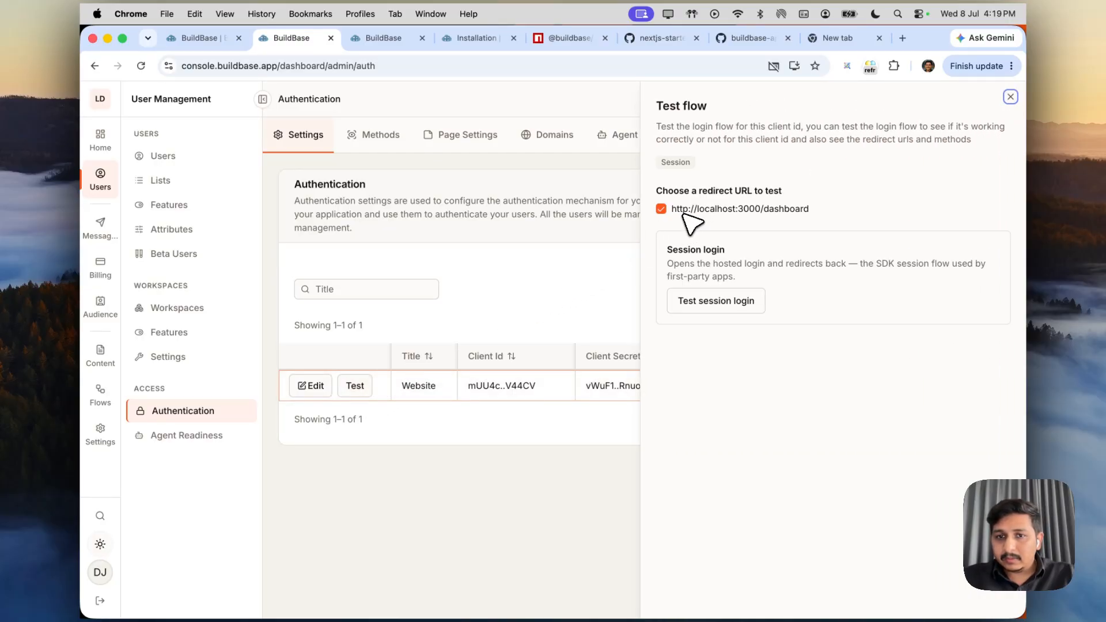
{"action": "triple_click", "coordinate": [691, 213]}
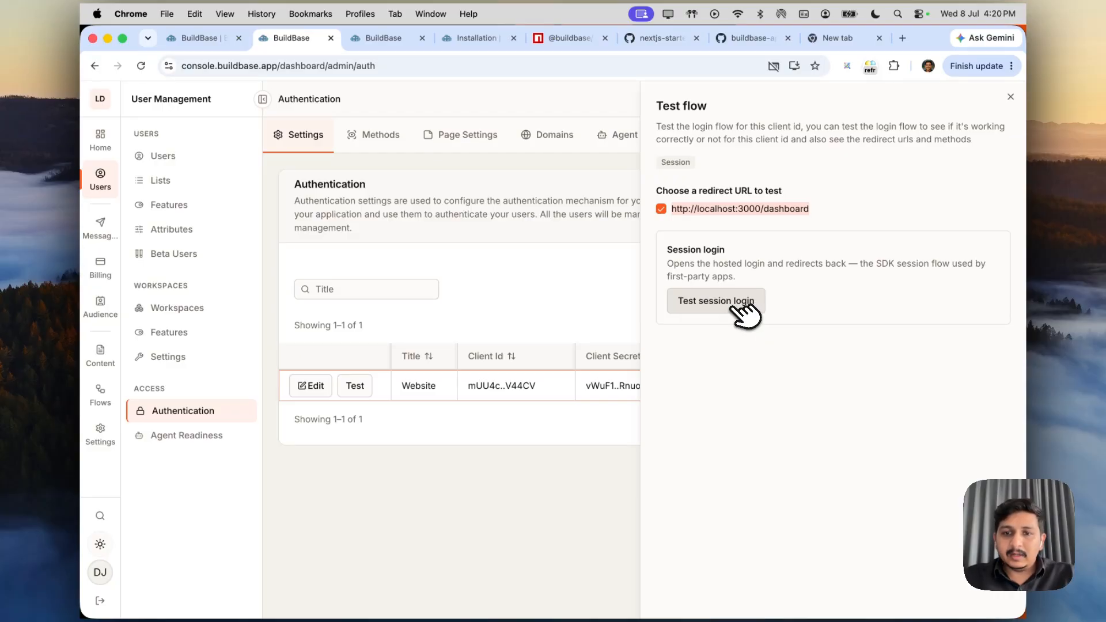
{"action": "left_click", "coordinate": [740, 305]}
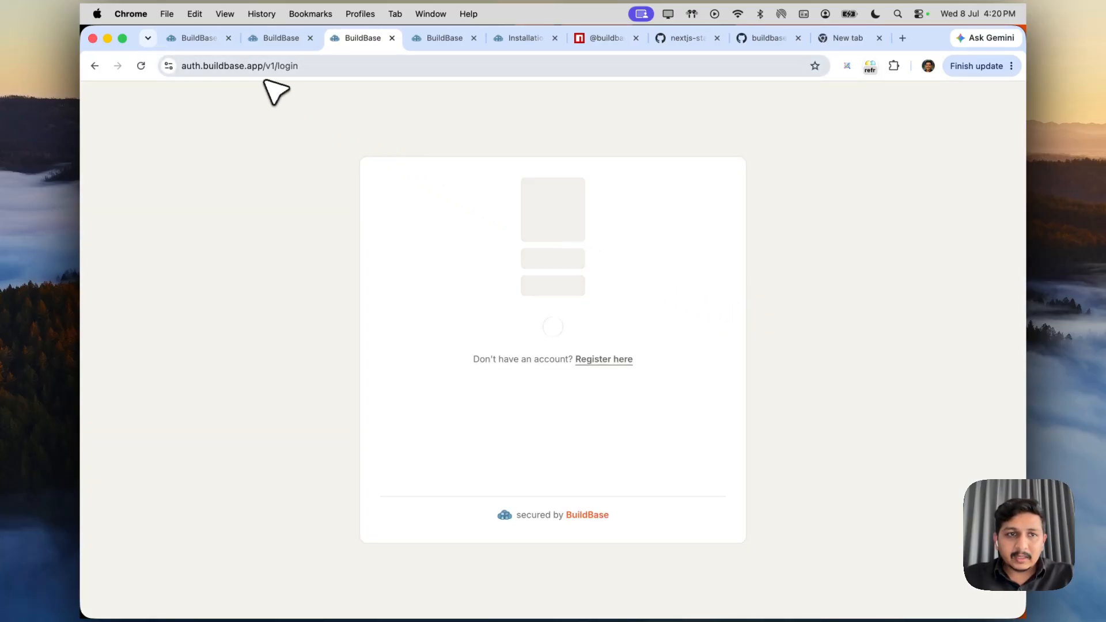
{"action": "left_click", "coordinate": [316, 70]}
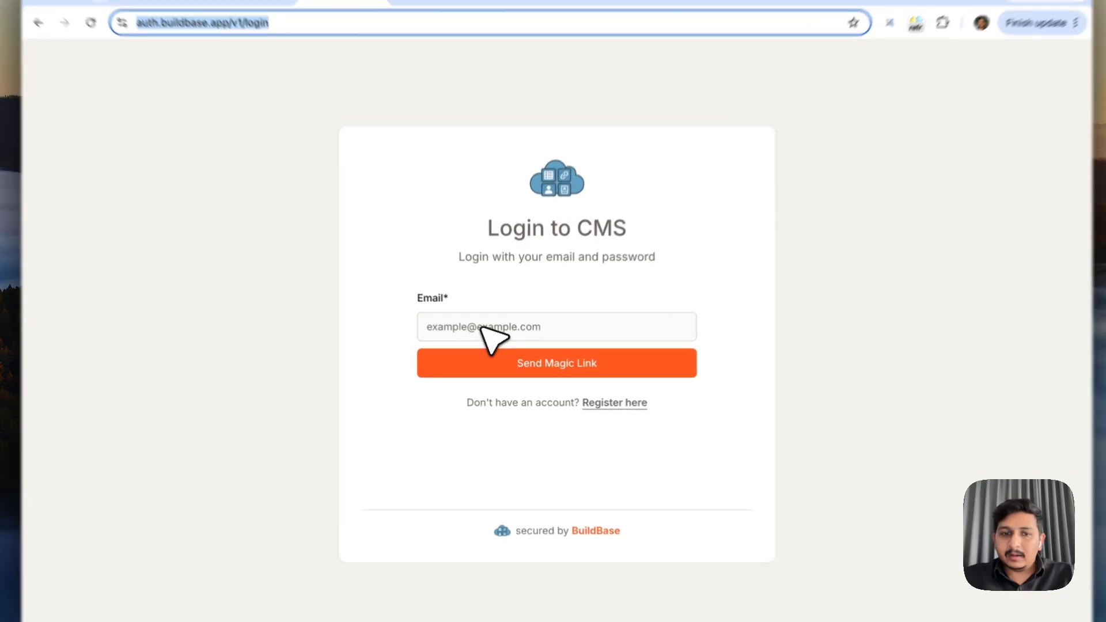
Try the hosted login form's email field without entering an address, and open the account registration form
{"action": "left_click", "coordinate": [587, 337]}
{"action": "left_click", "coordinate": [466, 416]}
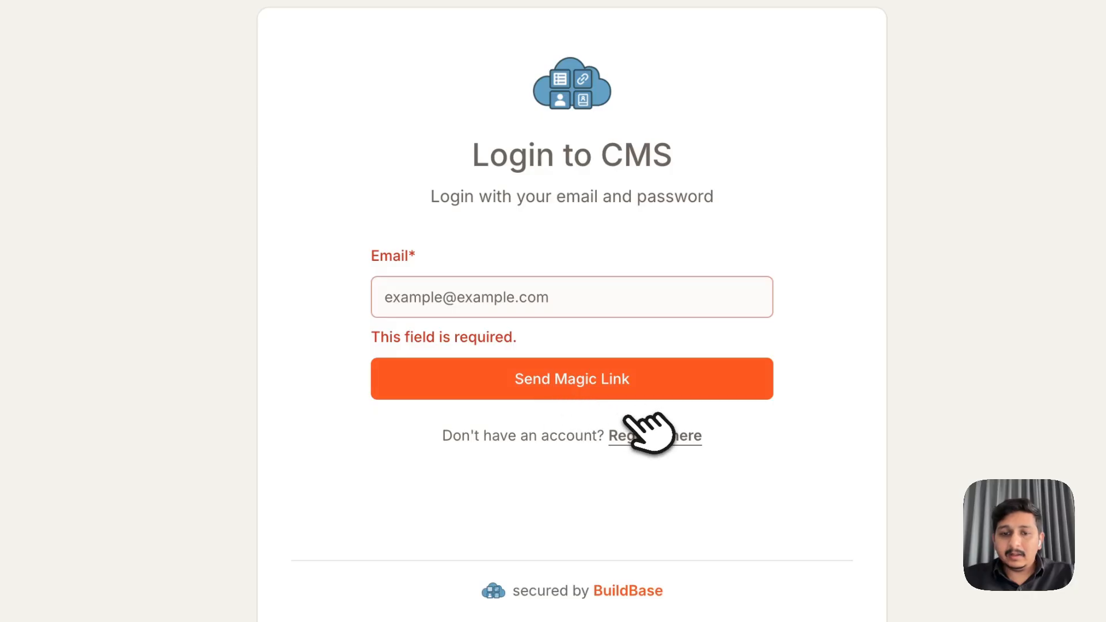
{"action": "left_click", "coordinate": [648, 435]}
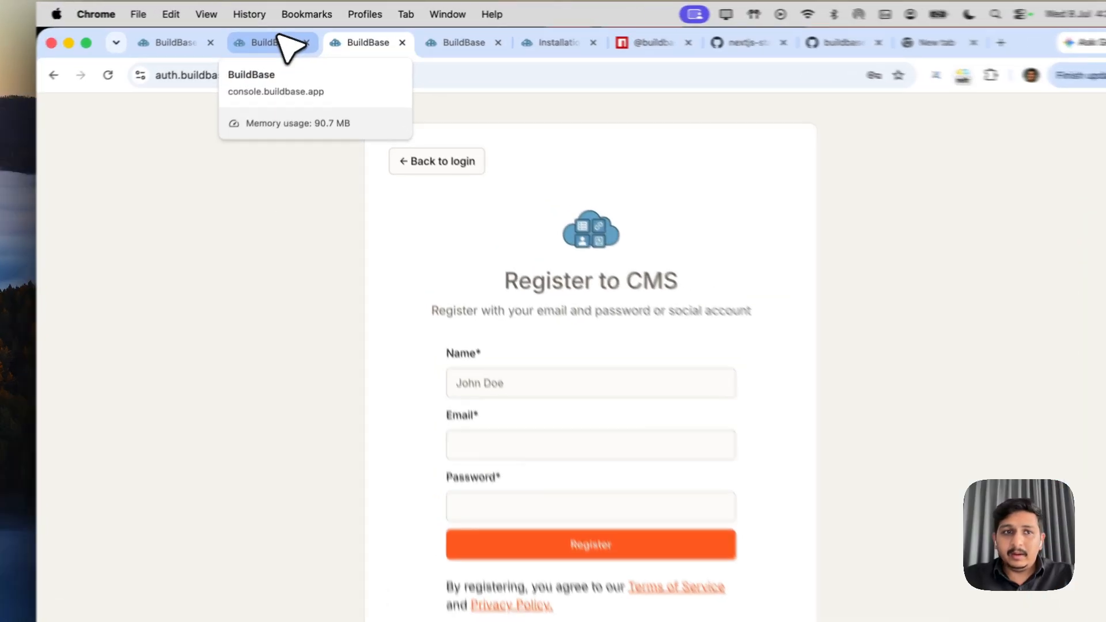
Return to the BuildBase console and add a Passkey login method titled "Passkey"
{"action": "left_click", "coordinate": [287, 35]}
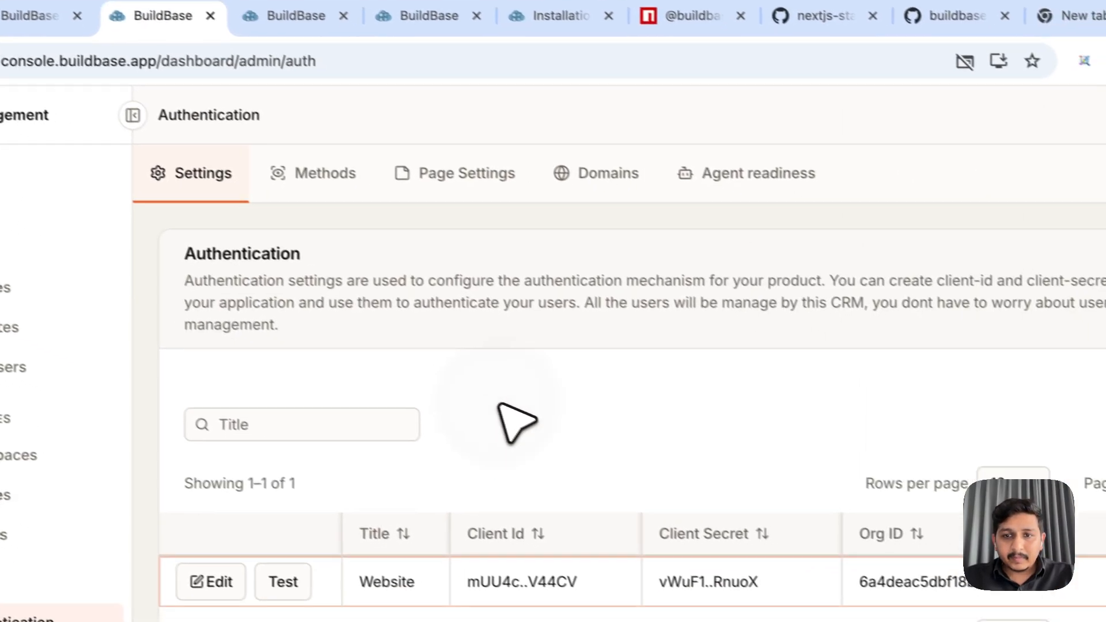
{"action": "left_click", "coordinate": [353, 183]}
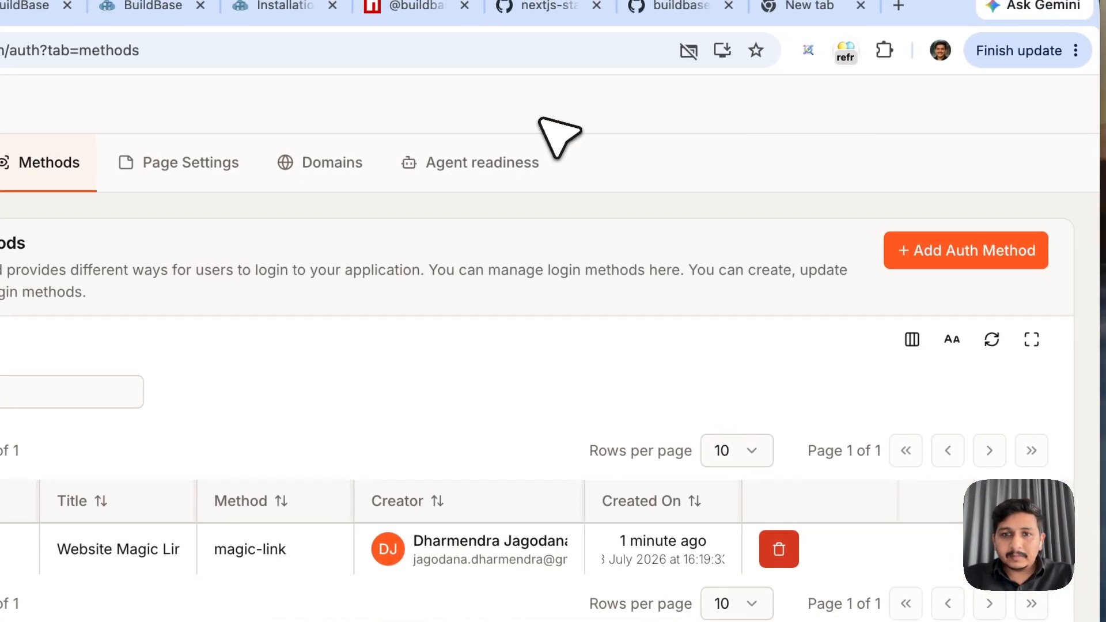
{"action": "left_click", "coordinate": [1008, 254]}
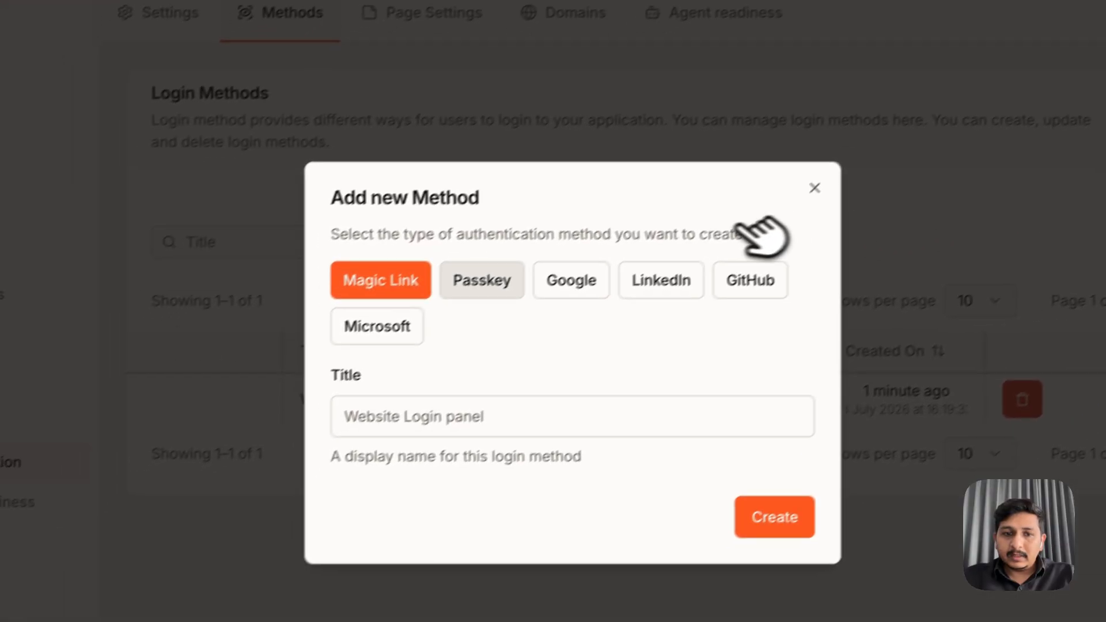
{"action": "left_click", "coordinate": [492, 281]}
{"action": "left_click", "coordinate": [436, 414]}
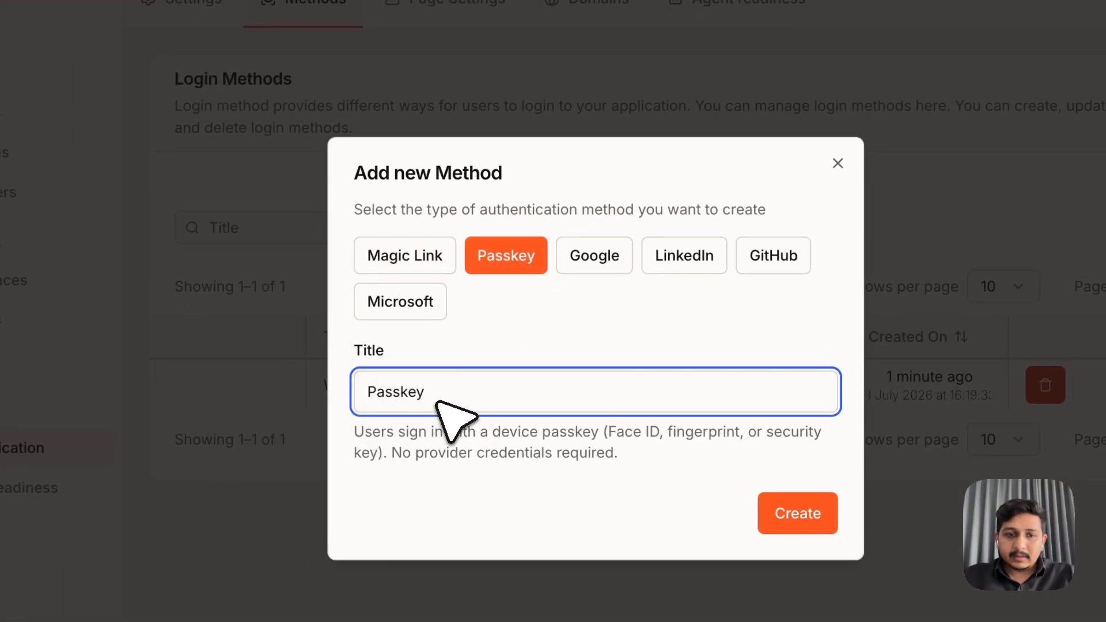
{"action": "double_click", "coordinate": [403, 390]}
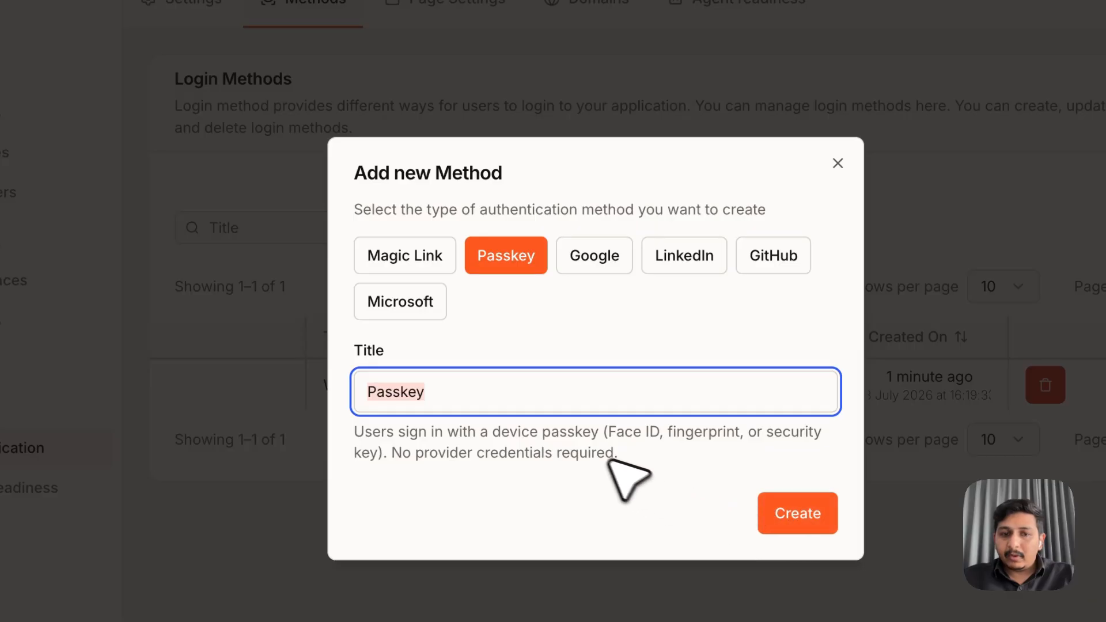
{"action": "left_click", "coordinate": [574, 408]}
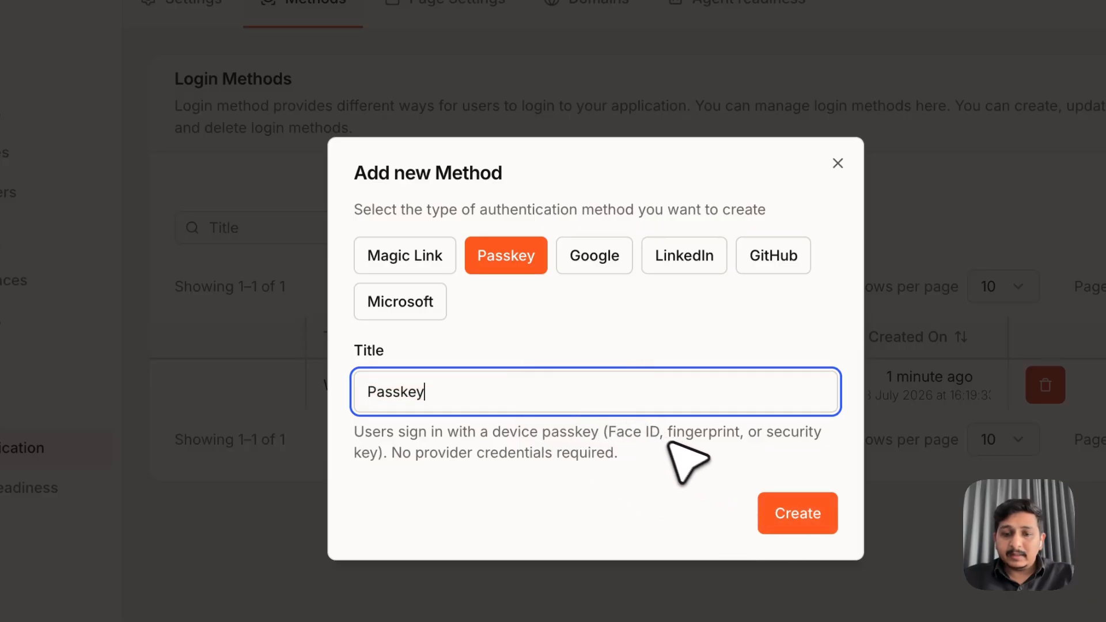
{"action": "left_click", "coordinate": [796, 510]}
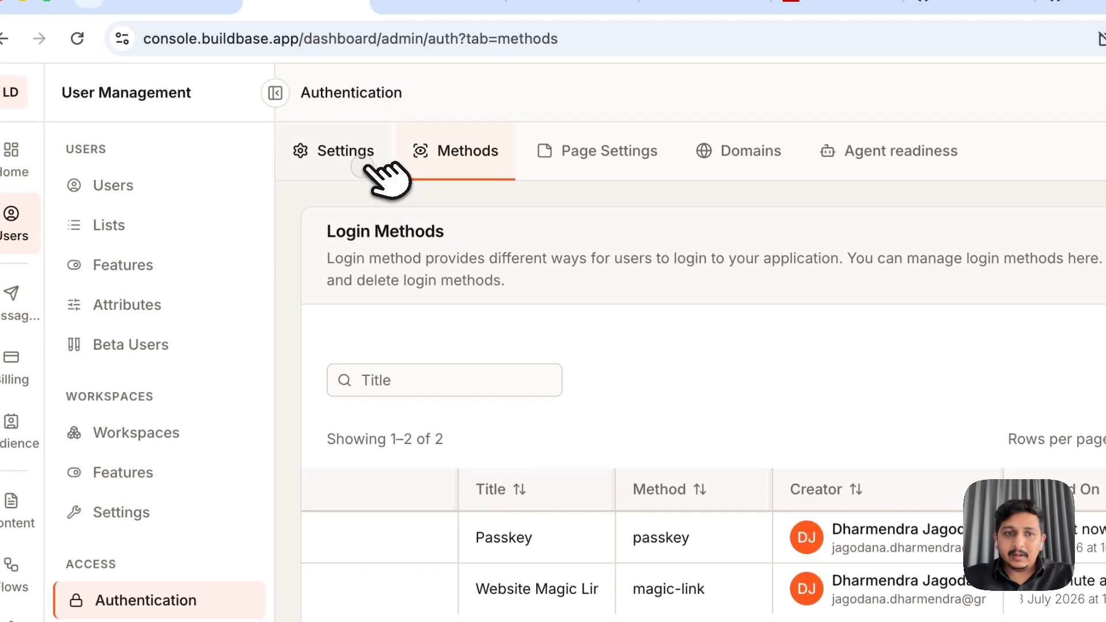
Enable the Passkey method for the Website auth client and save the update
{"action": "left_click", "coordinate": [363, 166]}
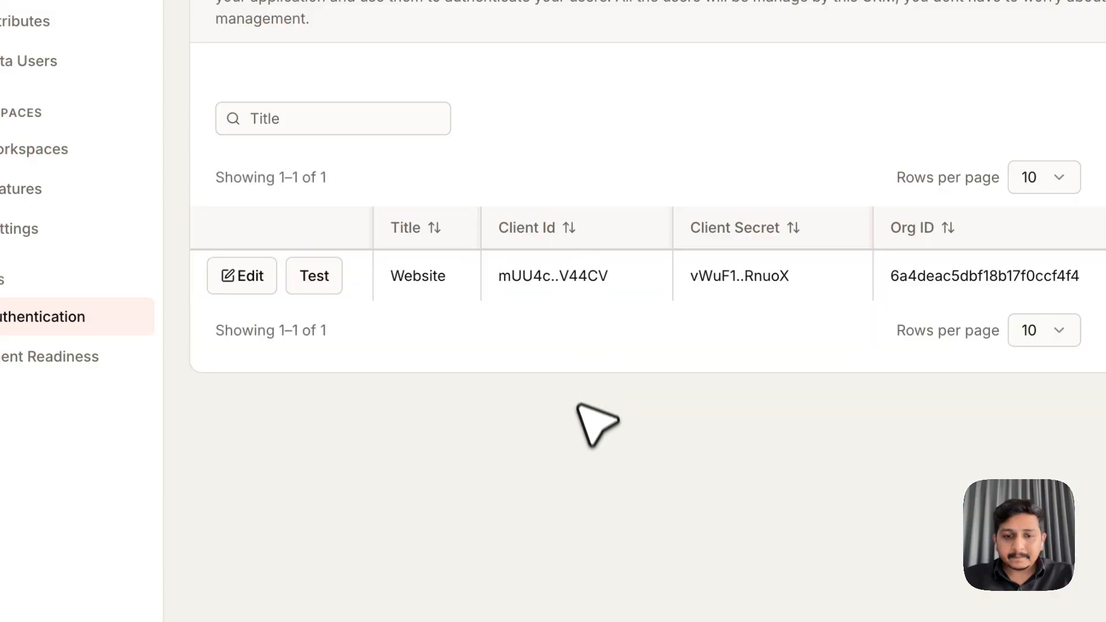
{"action": "left_click", "coordinate": [264, 277]}
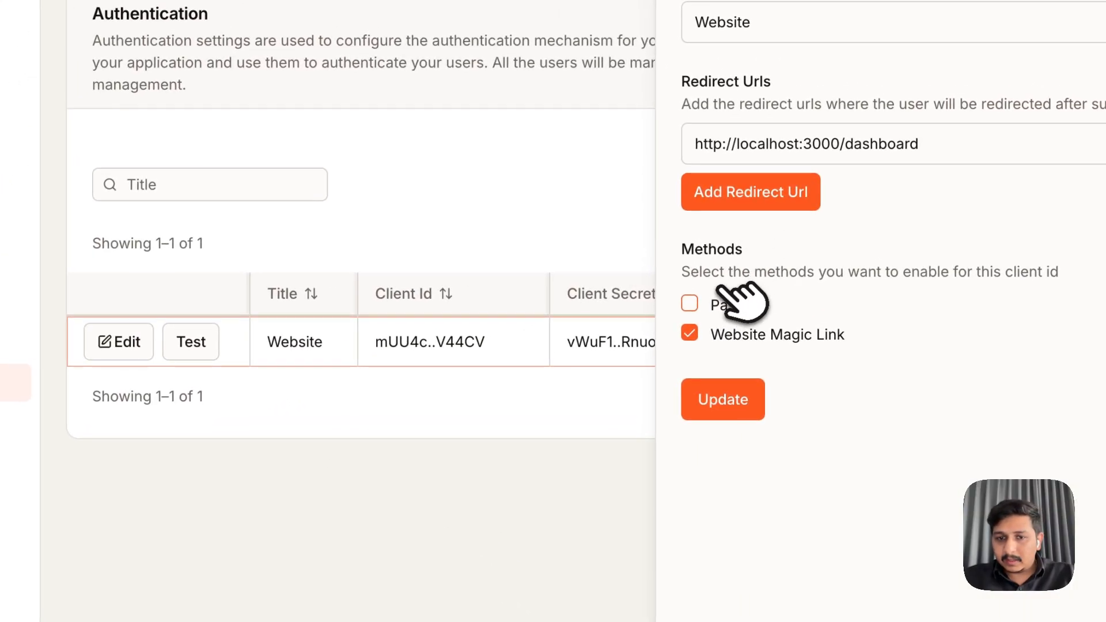
{"action": "left_click", "coordinate": [719, 305]}
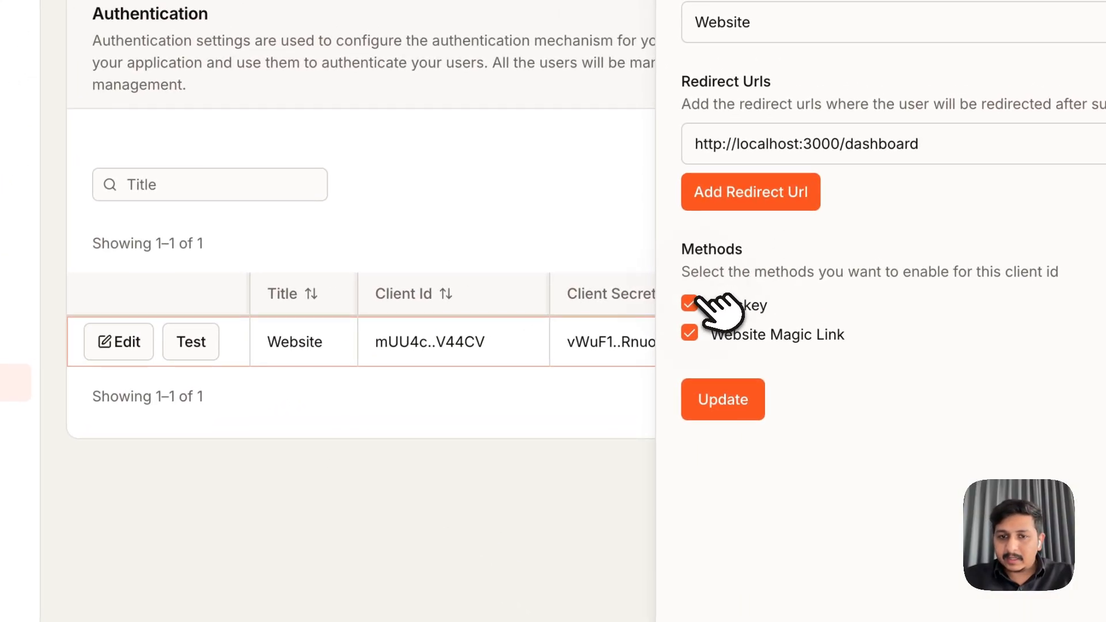
{"action": "left_click", "coordinate": [737, 403]}
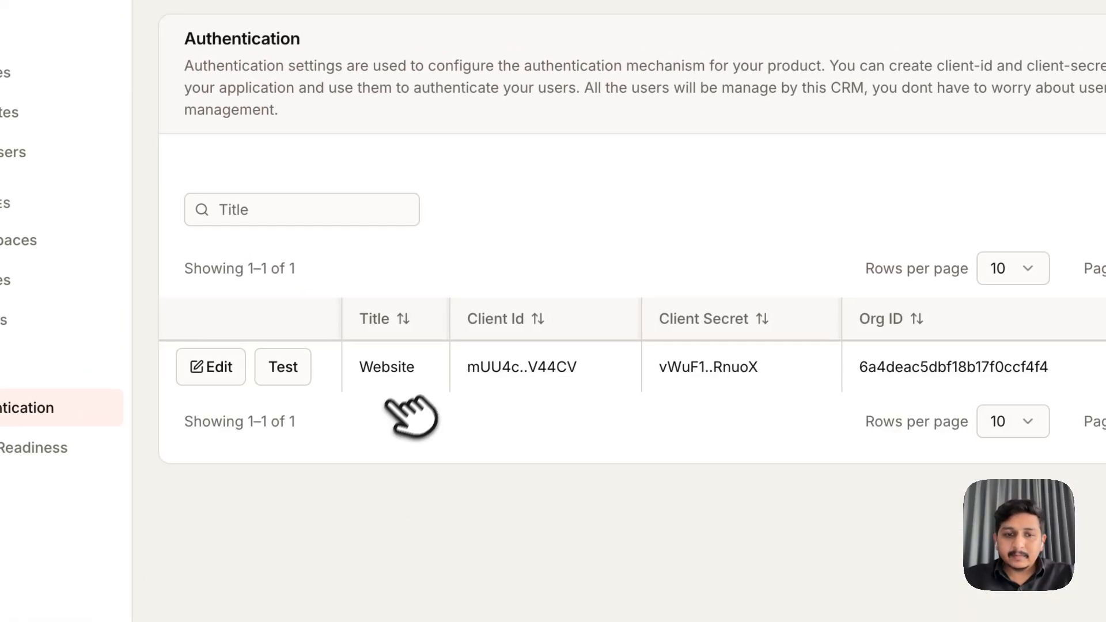
Recheck the Website client's login test and enabled methods, and save its auth settings again
{"action": "left_click", "coordinate": [291, 367]}
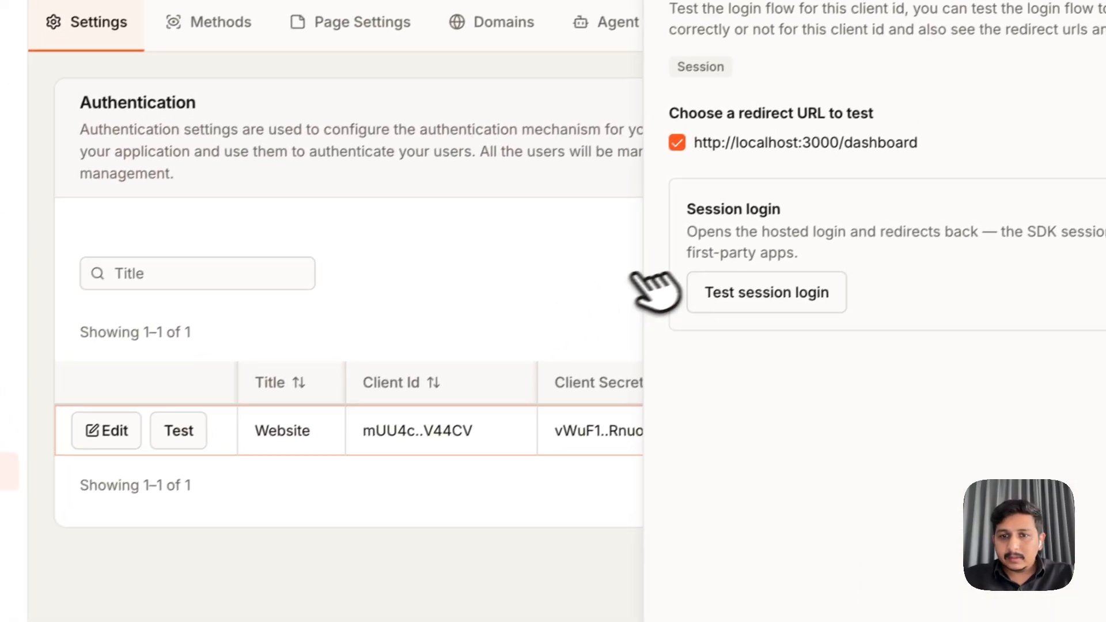
{"action": "left_click", "coordinate": [778, 291]}
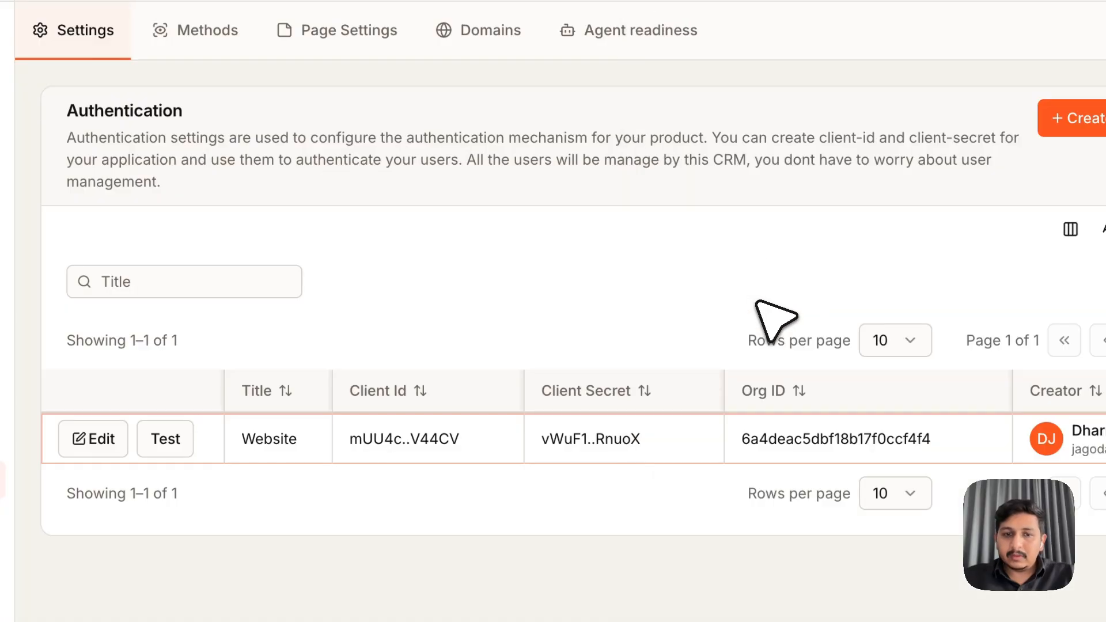
{"action": "left_click", "coordinate": [93, 439]}
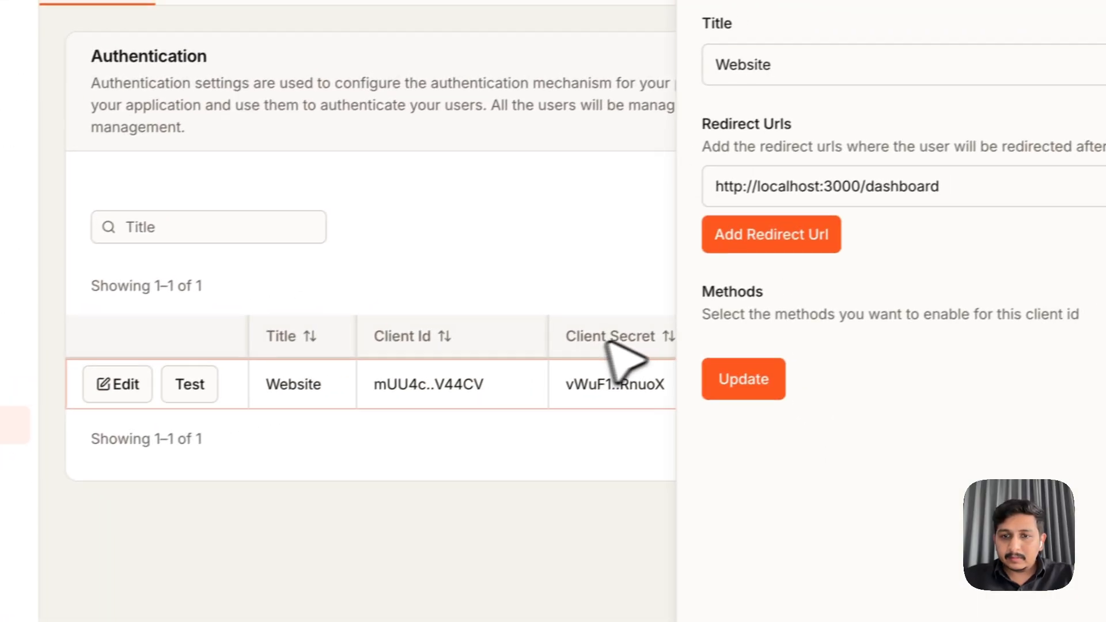
{"action": "left_click", "coordinate": [721, 387]}
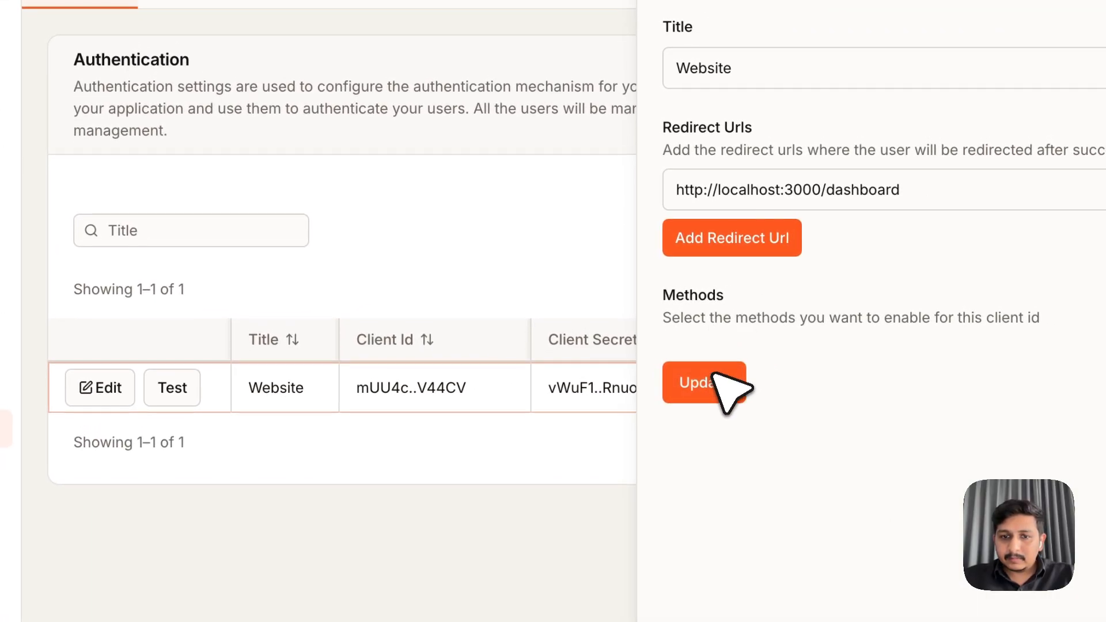
{"action": "left_click", "coordinate": [110, 388]}
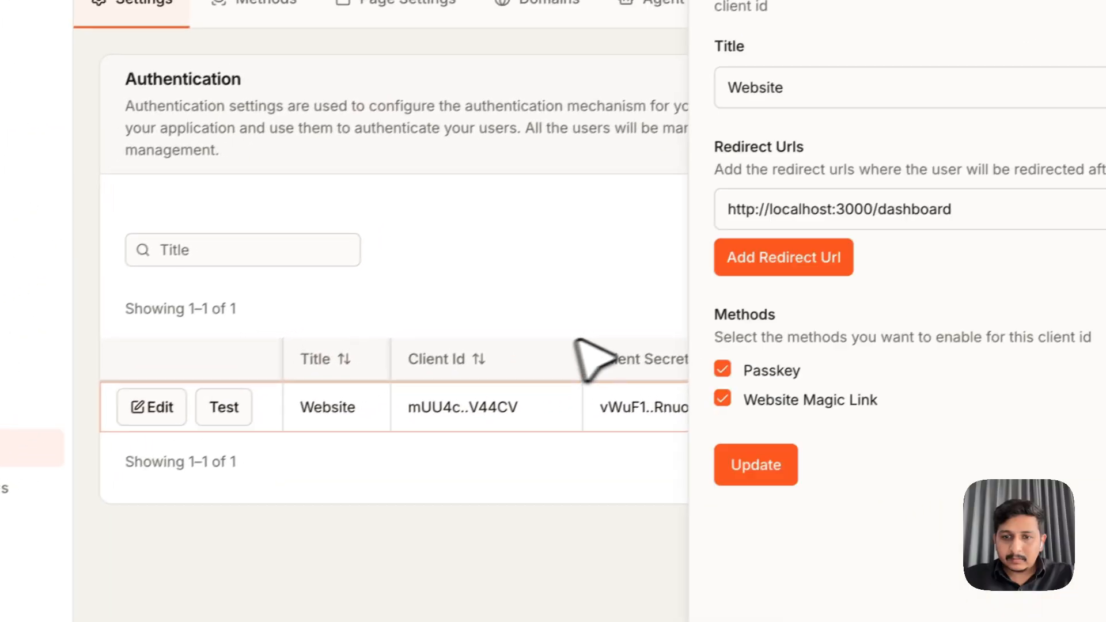
{"action": "left_click", "coordinate": [580, 271]}
{"action": "left_click", "coordinate": [142, 411]}
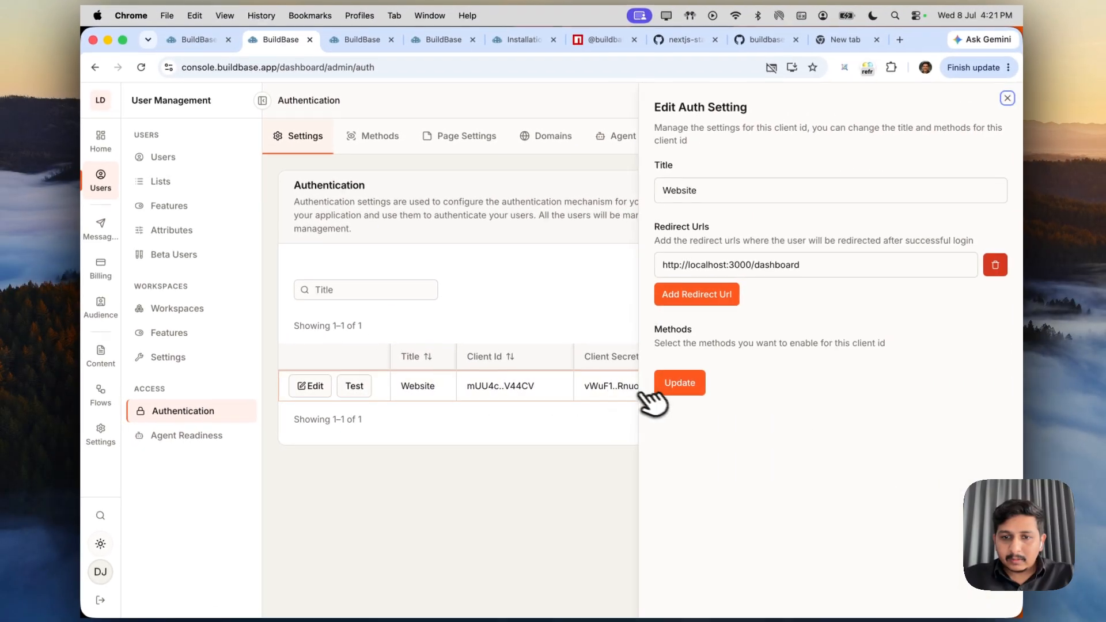
{"action": "left_click", "coordinate": [681, 420]}
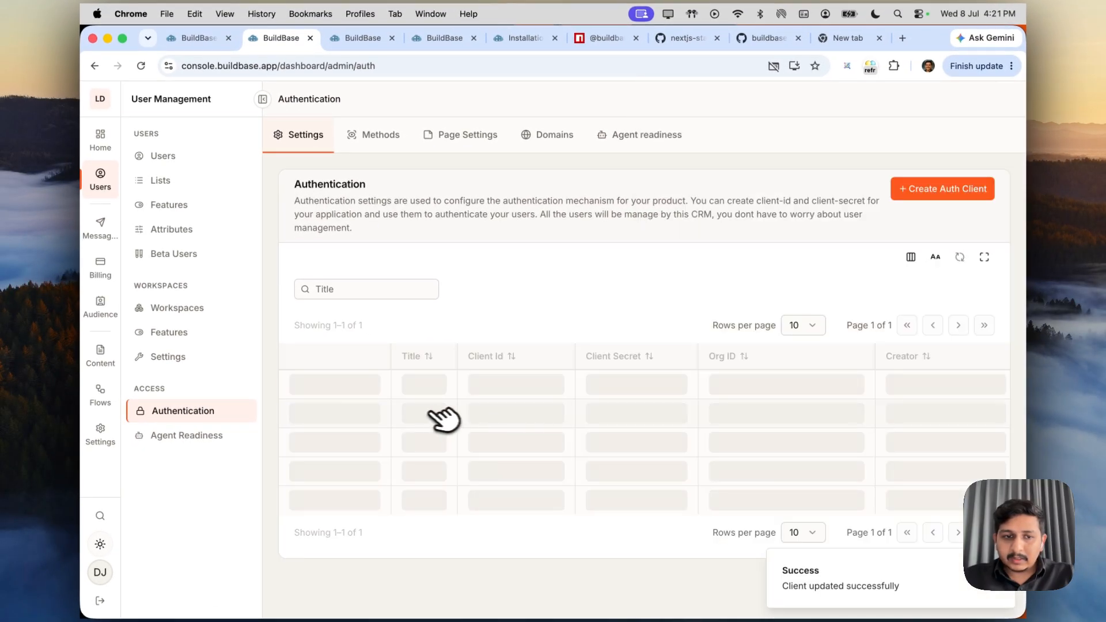
Launch a test session login for the Website client and review the hosted registration form, returning to the login page
{"action": "left_click", "coordinate": [364, 392]}
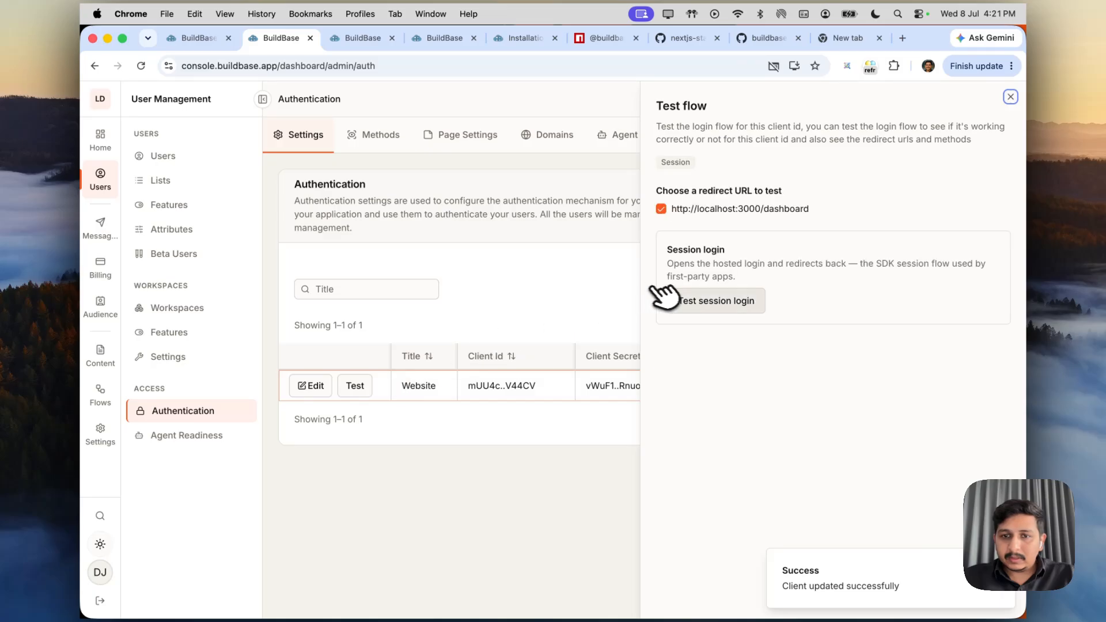
{"action": "left_click", "coordinate": [713, 302]}
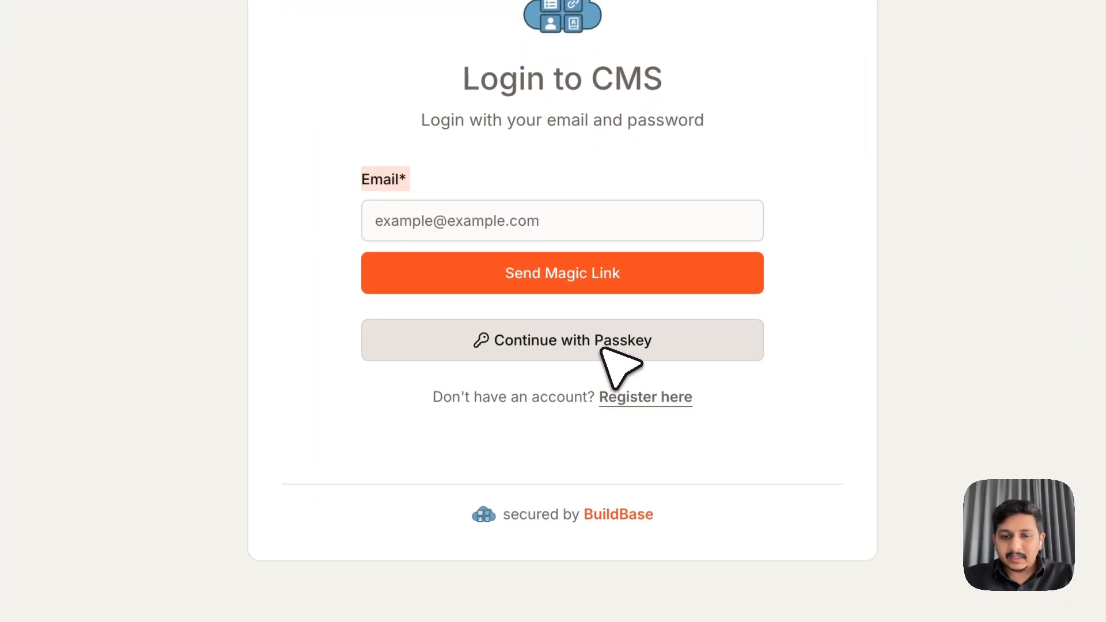
{"action": "left_click", "coordinate": [646, 398]}
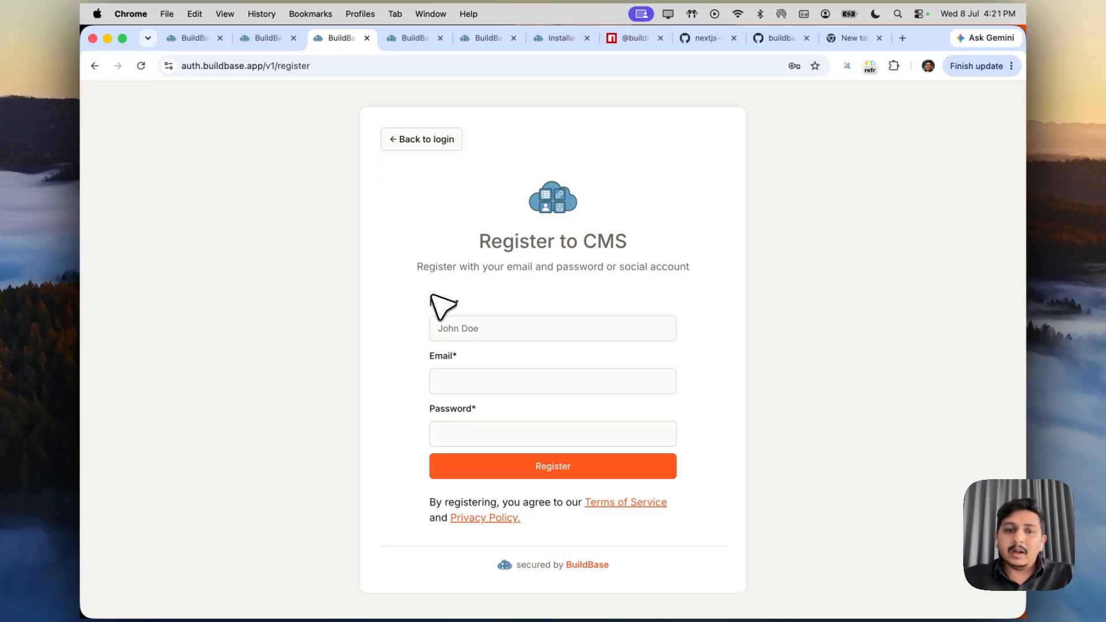
{"action": "left_click_drag", "start_coordinate": [432, 301], "coordinate": [491, 430]}
{"action": "left_click", "coordinate": [411, 138]}
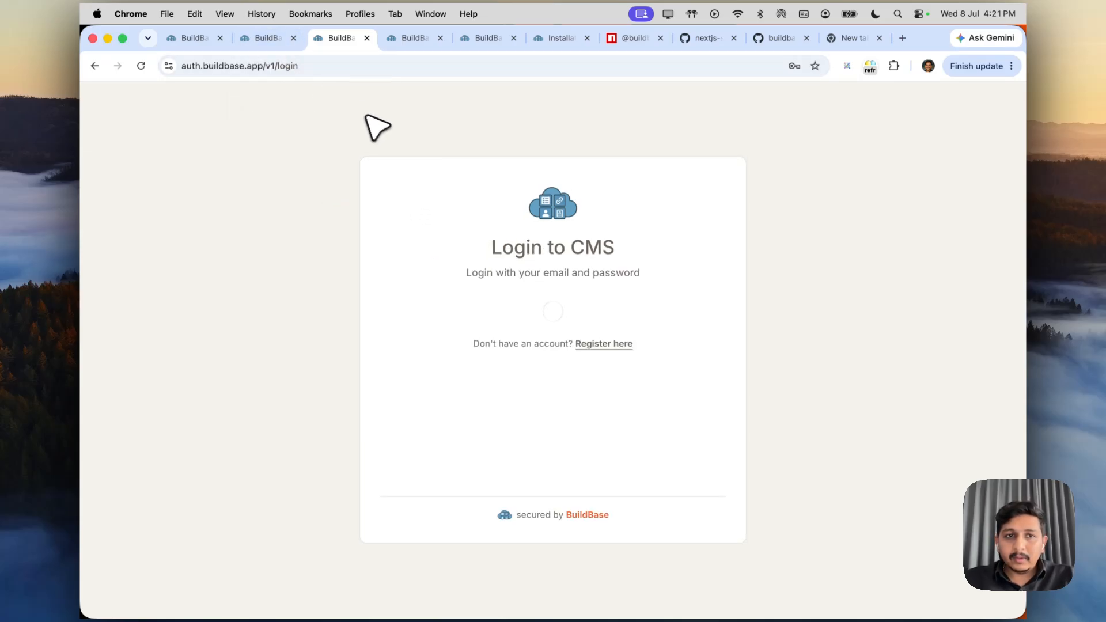
Return to the BuildBase console and create a second auth client titled "admin" of type normal
{"action": "left_click", "coordinate": [269, 38]}
{"action": "left_click", "coordinate": [487, 259]}
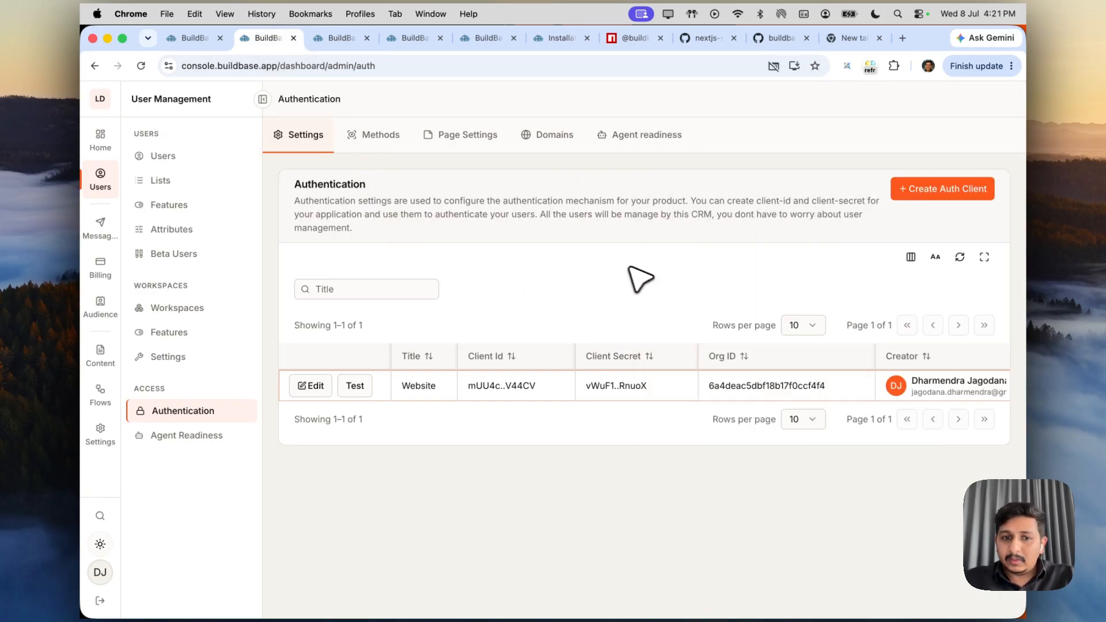
{"action": "left_click", "coordinate": [978, 196]}
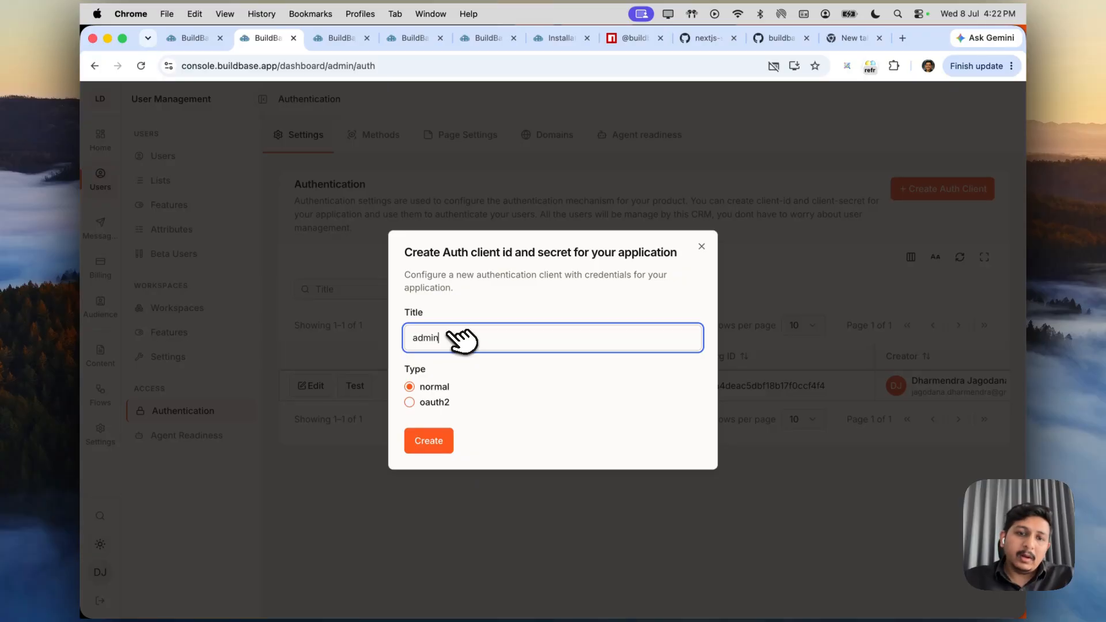
{"action": "left_click", "coordinate": [429, 441]}
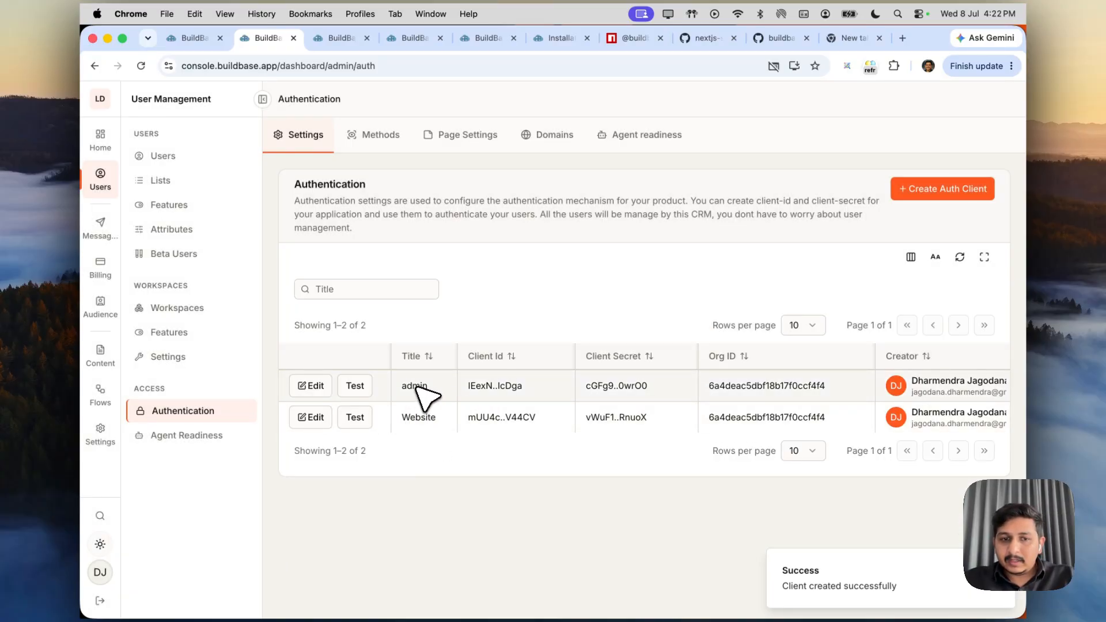
{"action": "left_click", "coordinate": [323, 386]}
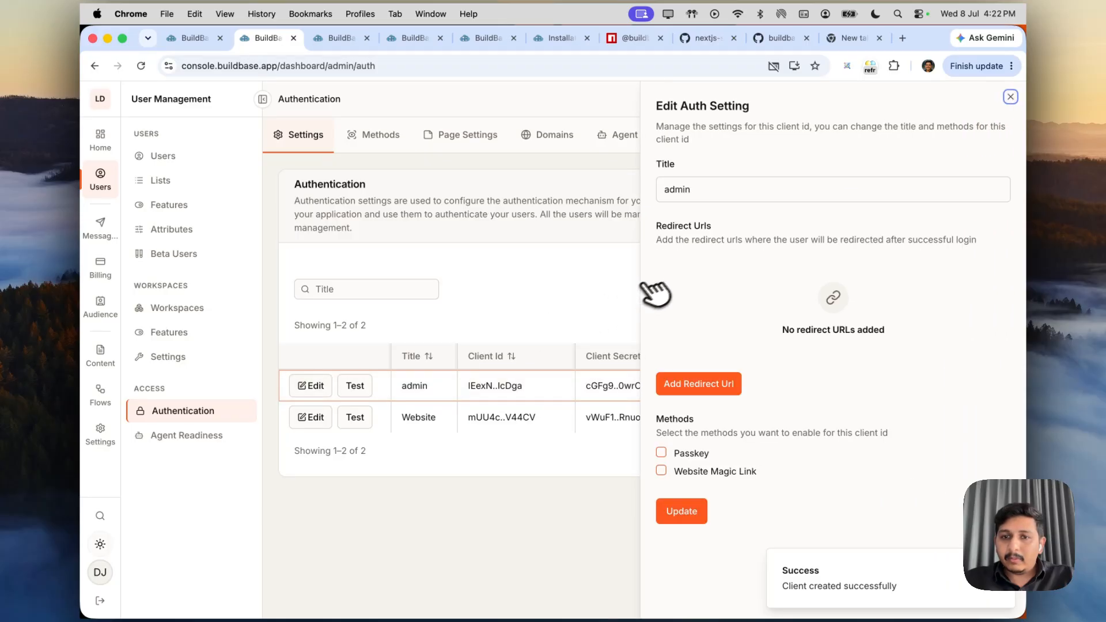
{"action": "key", "text": "Escape"}
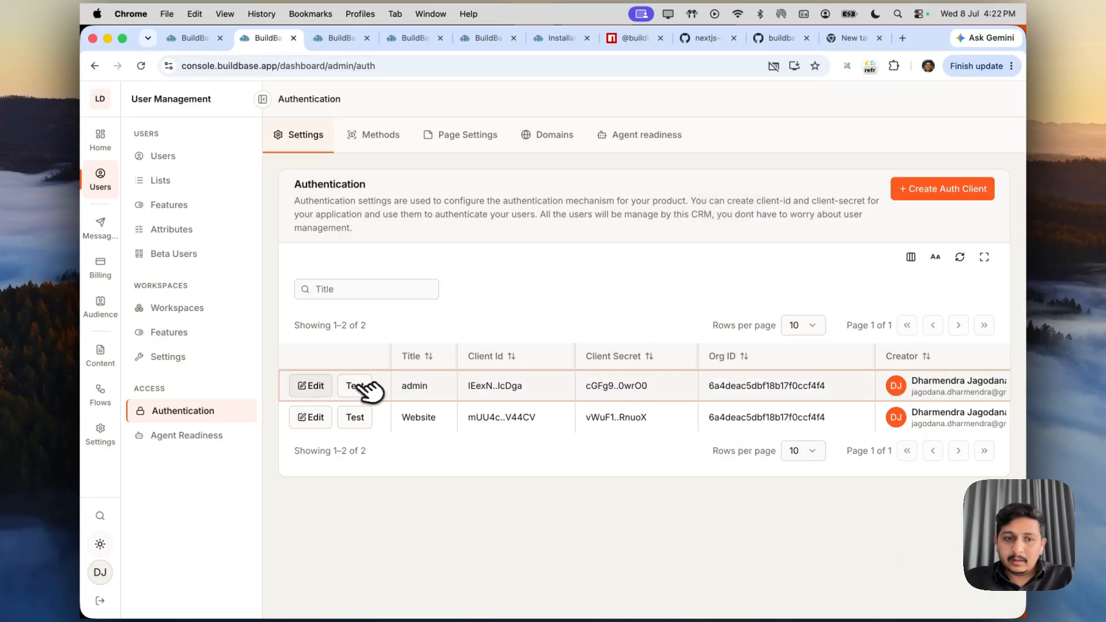
{"action": "left_click", "coordinate": [323, 387]}
{"action": "left_click", "coordinate": [699, 380]}
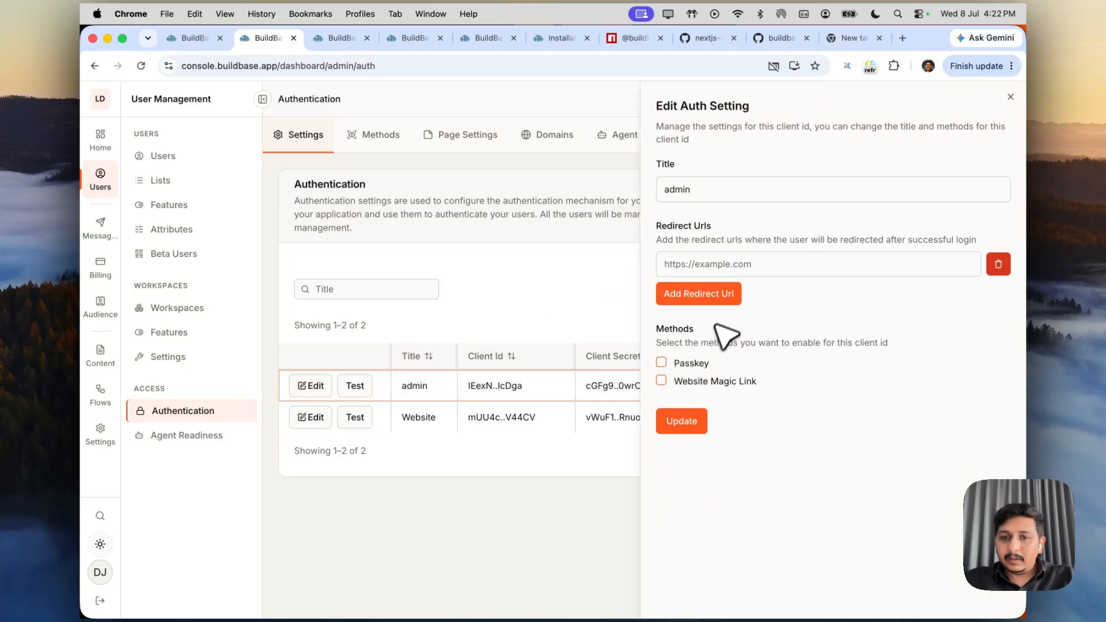
{"action": "left_click", "coordinate": [756, 271]}
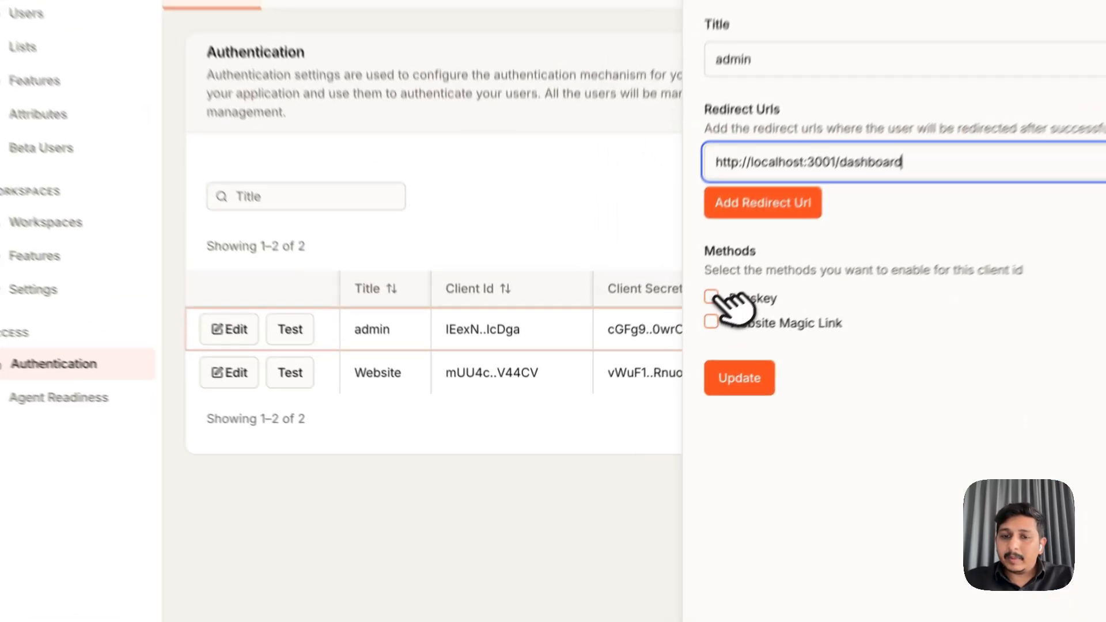
{"action": "left_click", "coordinate": [662, 363]}
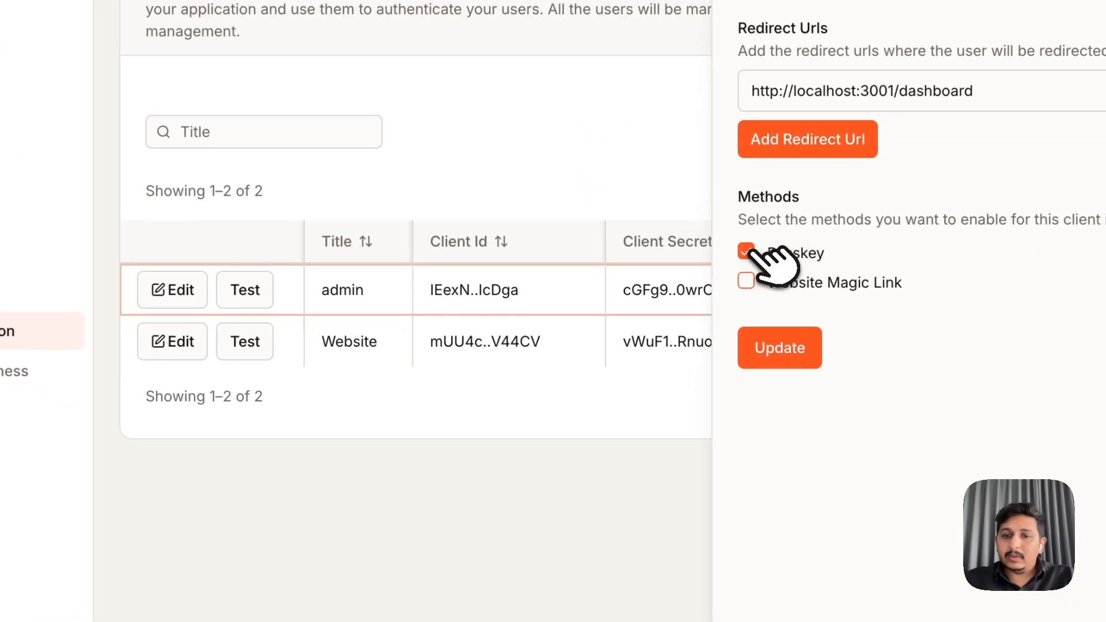
{"action": "left_click", "coordinate": [787, 350]}
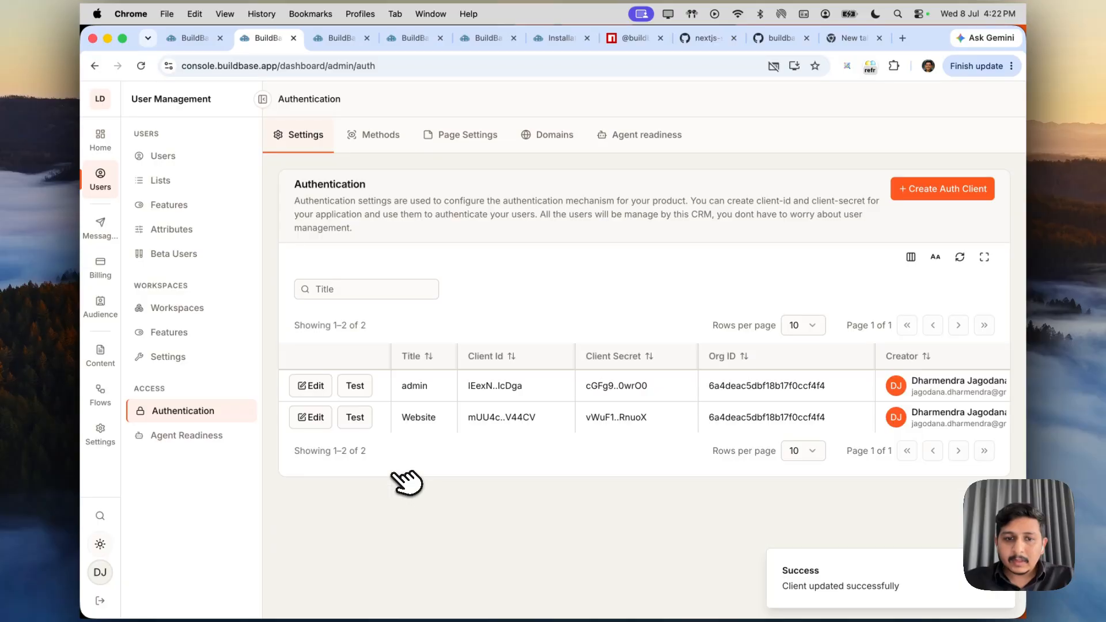
{"action": "left_click", "coordinate": [358, 387]}
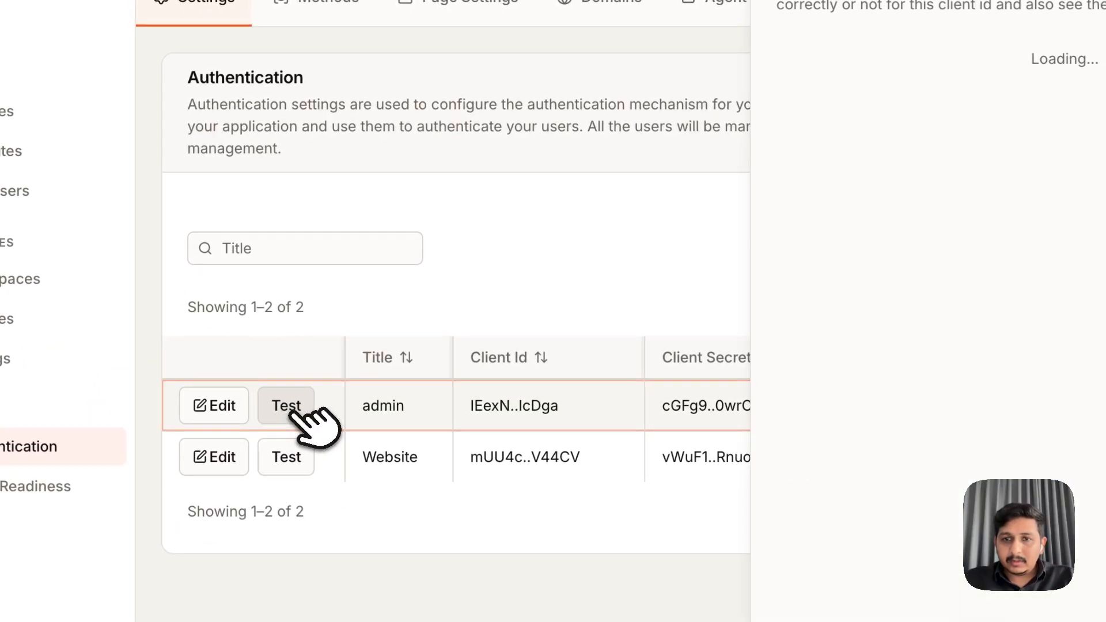
{"action": "left_click", "coordinate": [769, 329]}
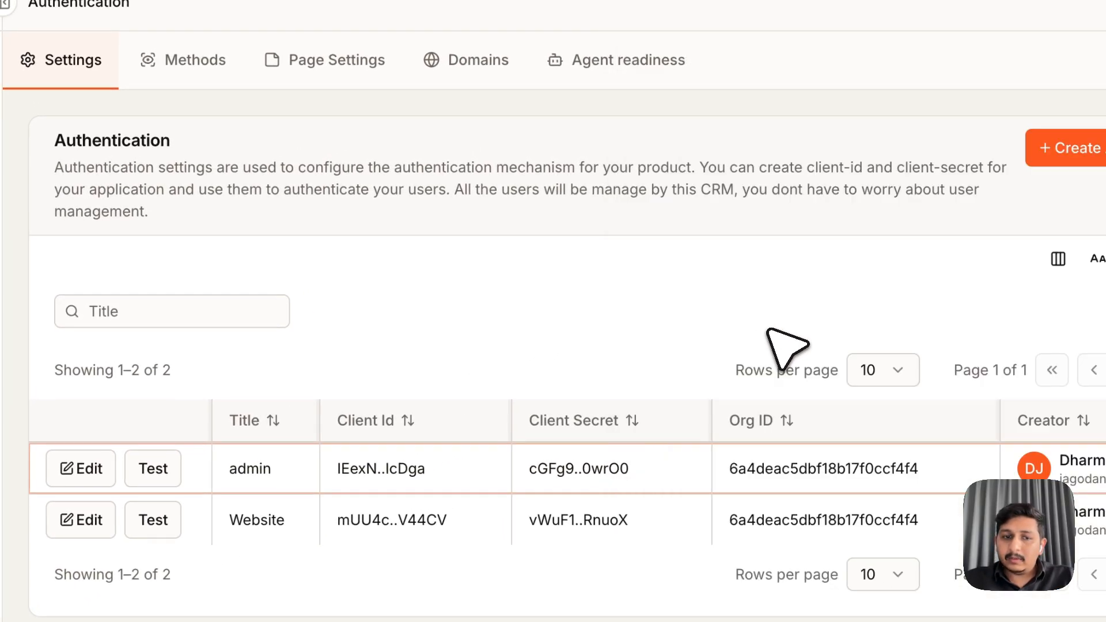
{"action": "left_click", "coordinate": [167, 470]}
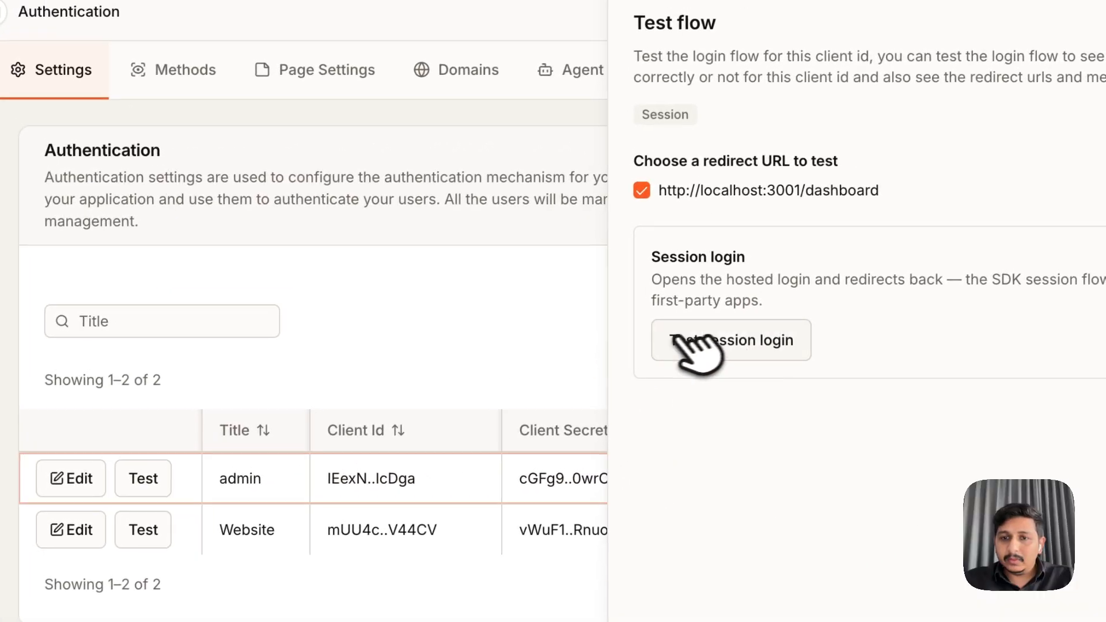
{"action": "left_click", "coordinate": [786, 341]}
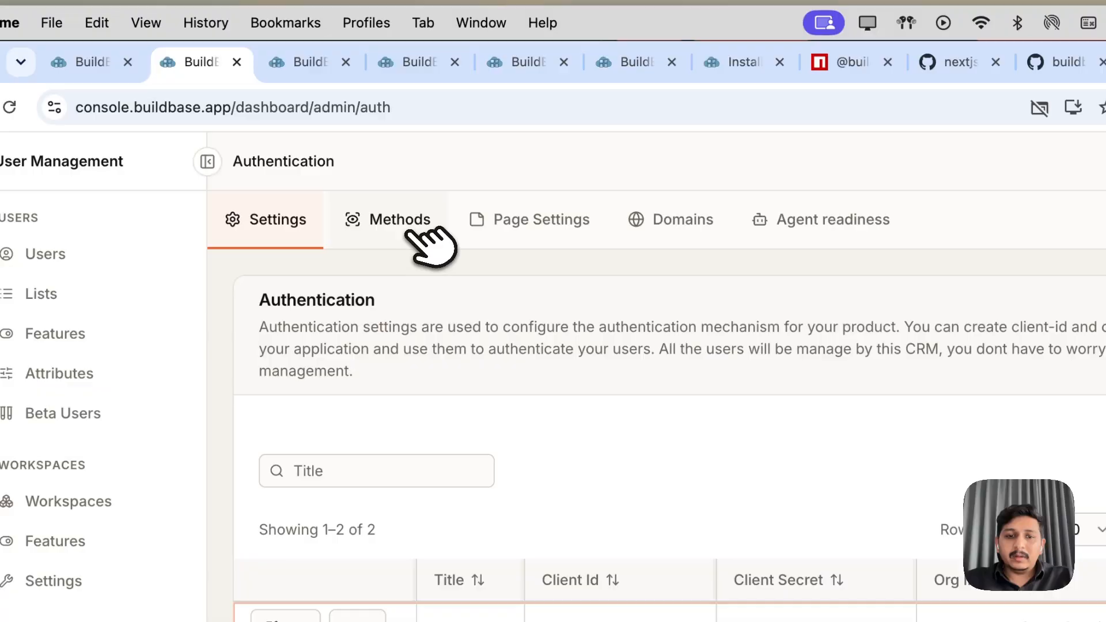
In the authentication page settings, set the name to "Live Demo" and the small name to "LD"
{"action": "left_click", "coordinate": [521, 88]}
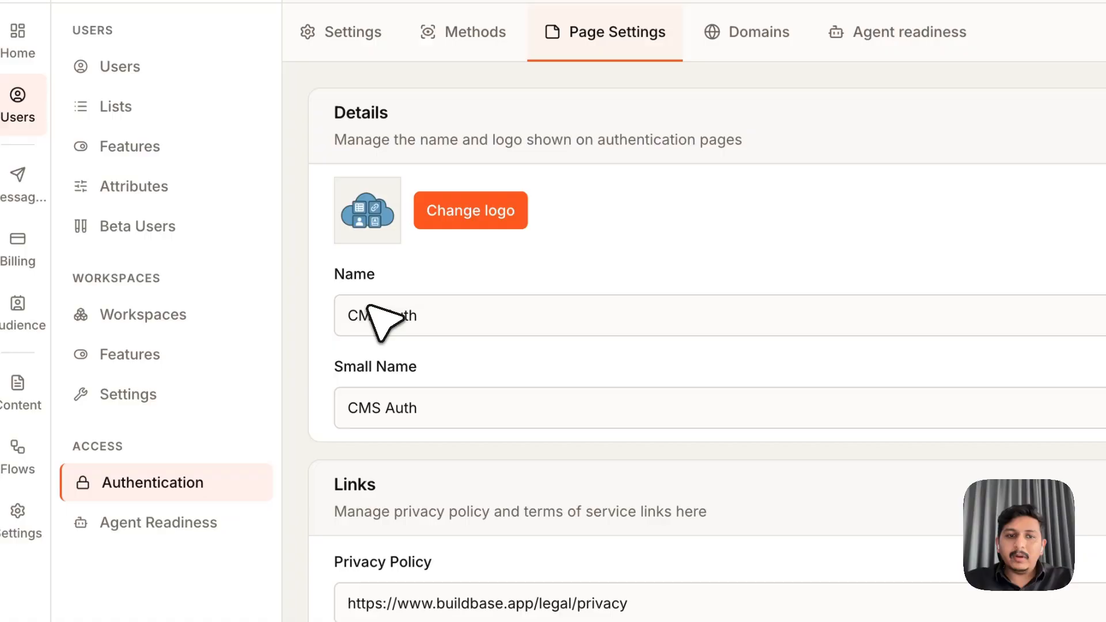
{"action": "left_click", "coordinate": [348, 304]}
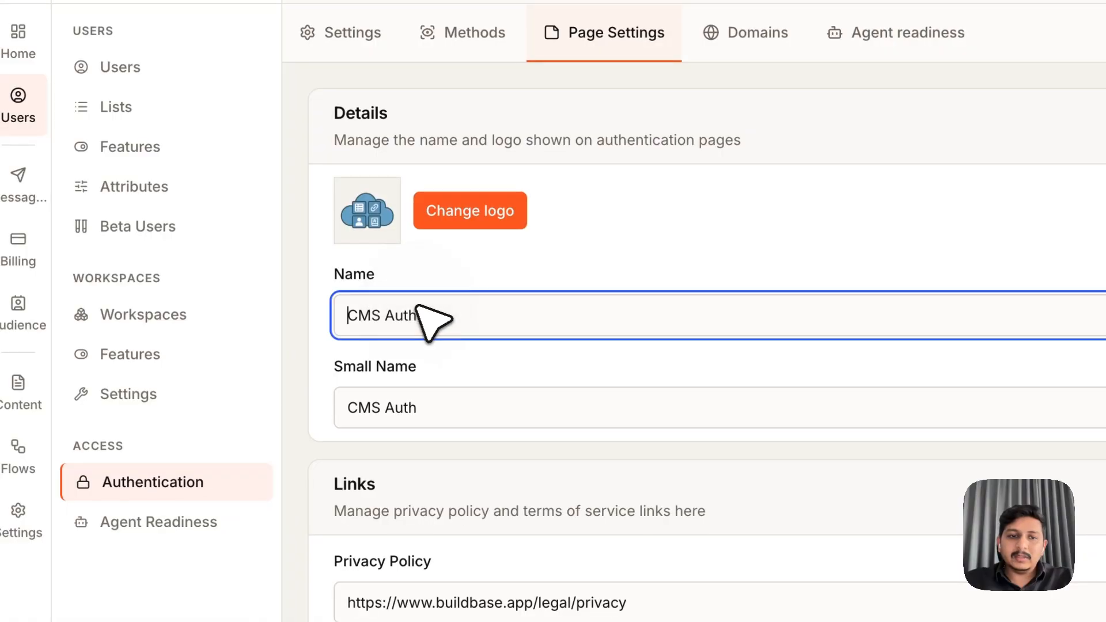
{"action": "left_click_drag", "start_coordinate": [425, 307], "coordinate": [432, 306]}
{"action": "key", "text": "BackSpace"}
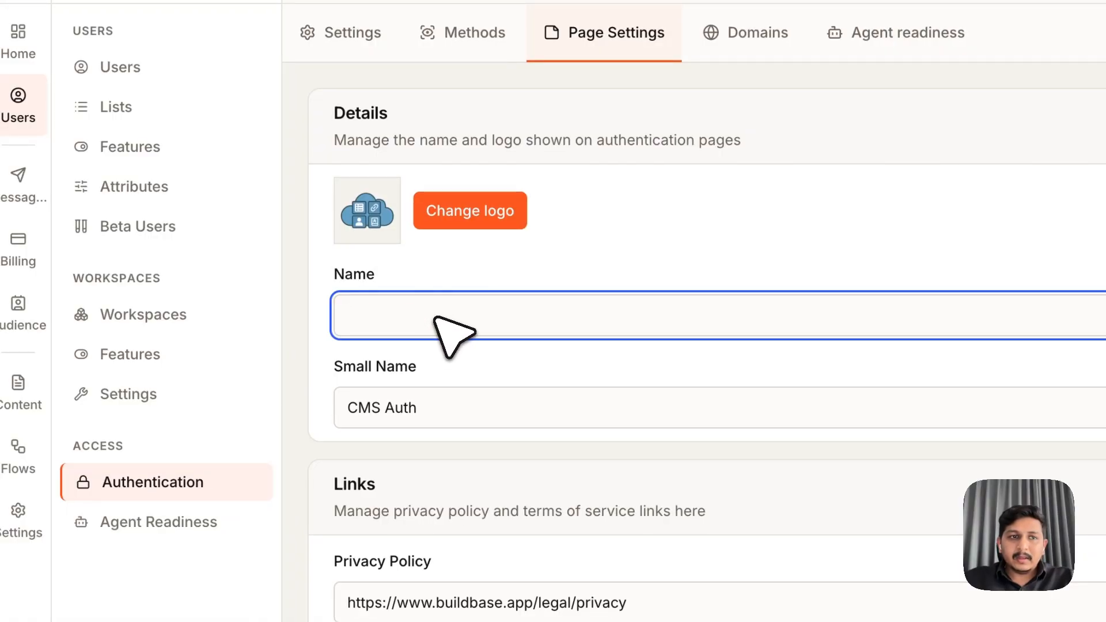
{"action": "type", "text": "Livd"}
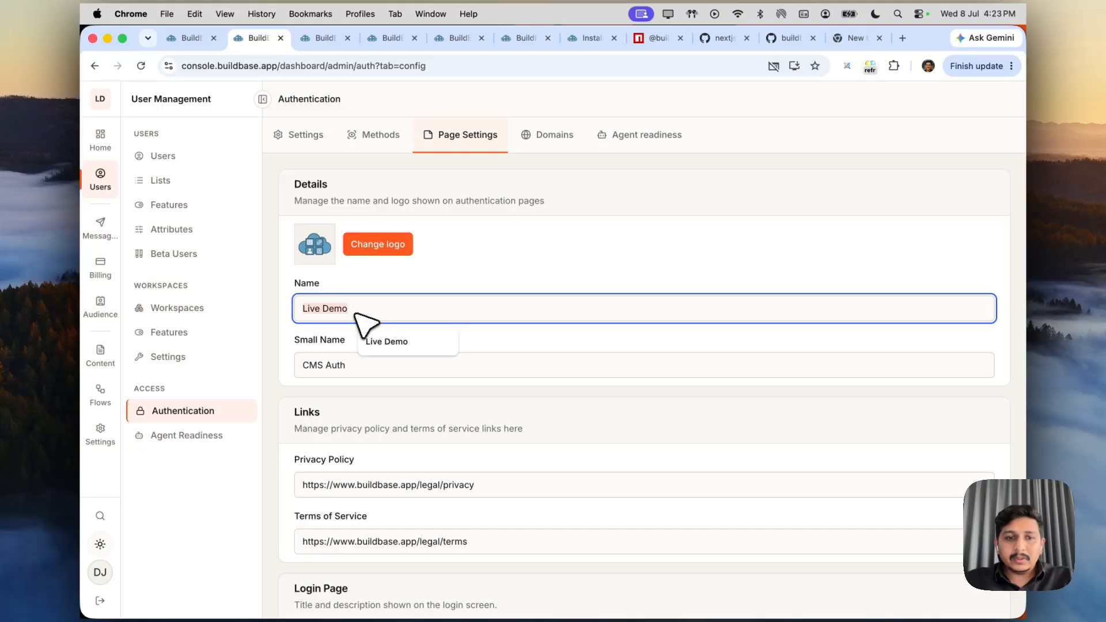
{"action": "left_click", "coordinate": [355, 363]}
{"action": "key", "text": "super+a"}
{"action": "type", "text": "LD"}
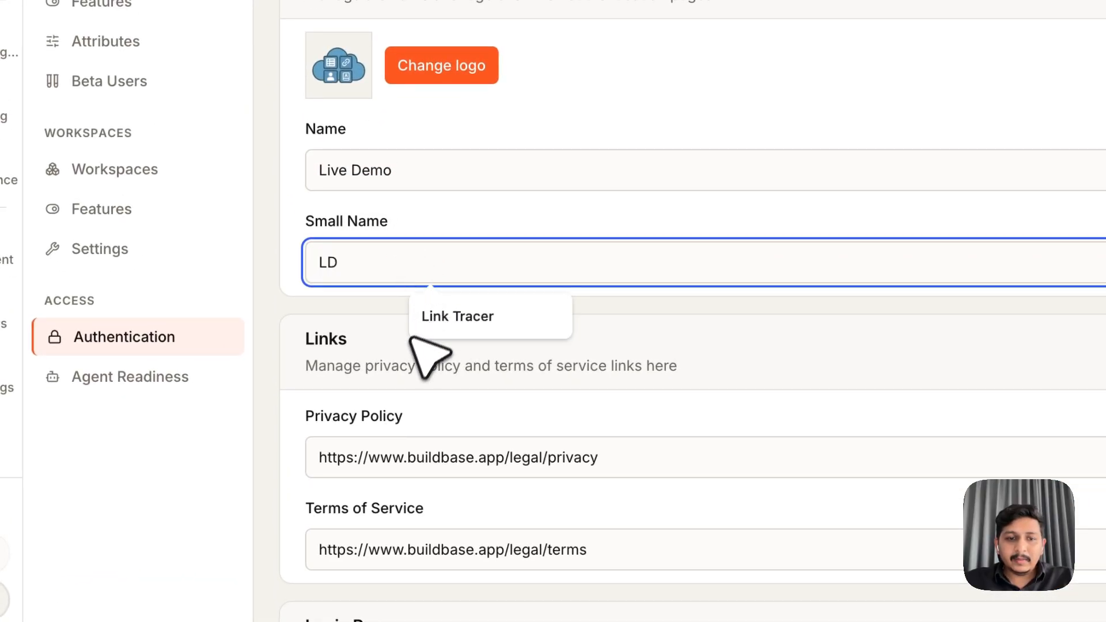
{"action": "left_click", "coordinate": [449, 457]}
{"action": "scroll", "coordinate": [438, 452], "scroll_direction": "down", "scroll_amount": 3}
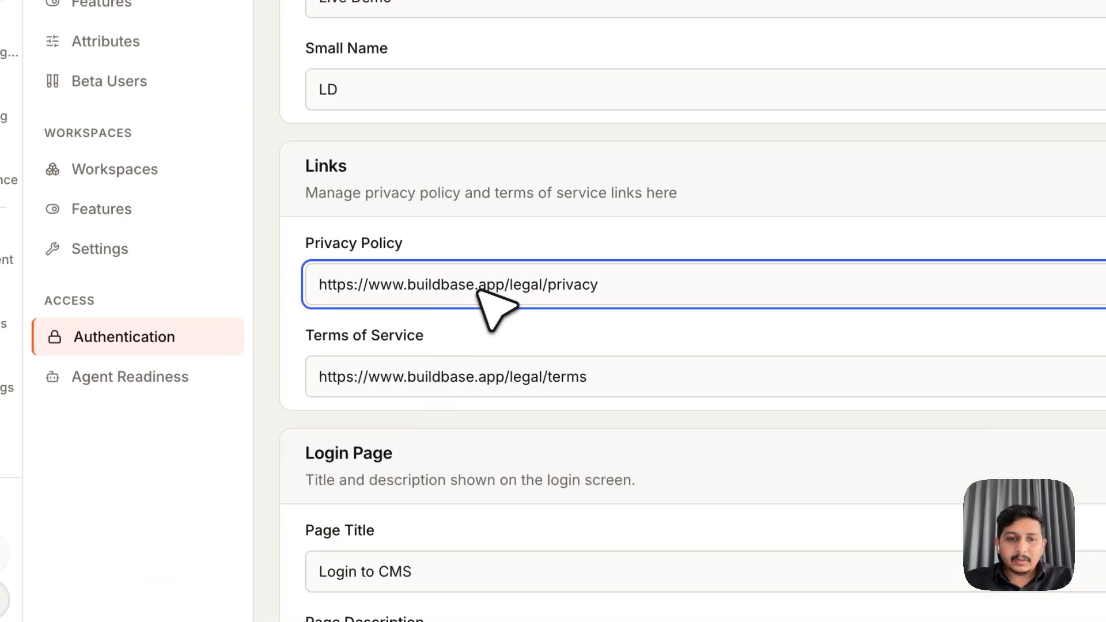
{"action": "left_click_drag", "start_coordinate": [504, 285], "coordinate": [367, 284]}
{"action": "key", "text": "BackSpace"}
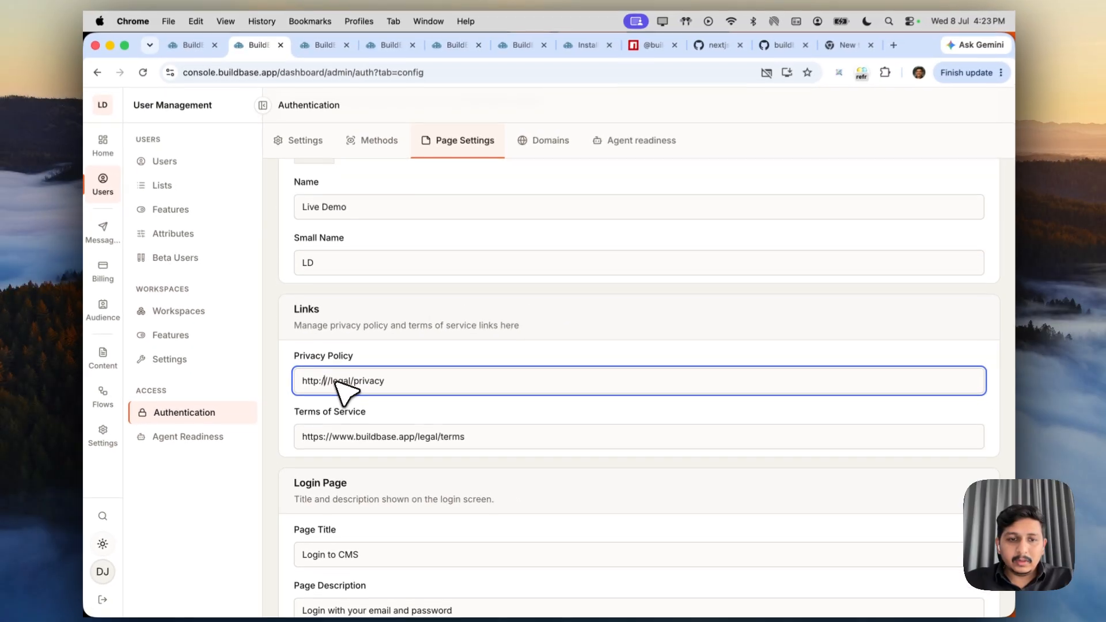
{"action": "type", "text": "localhost:3000"}
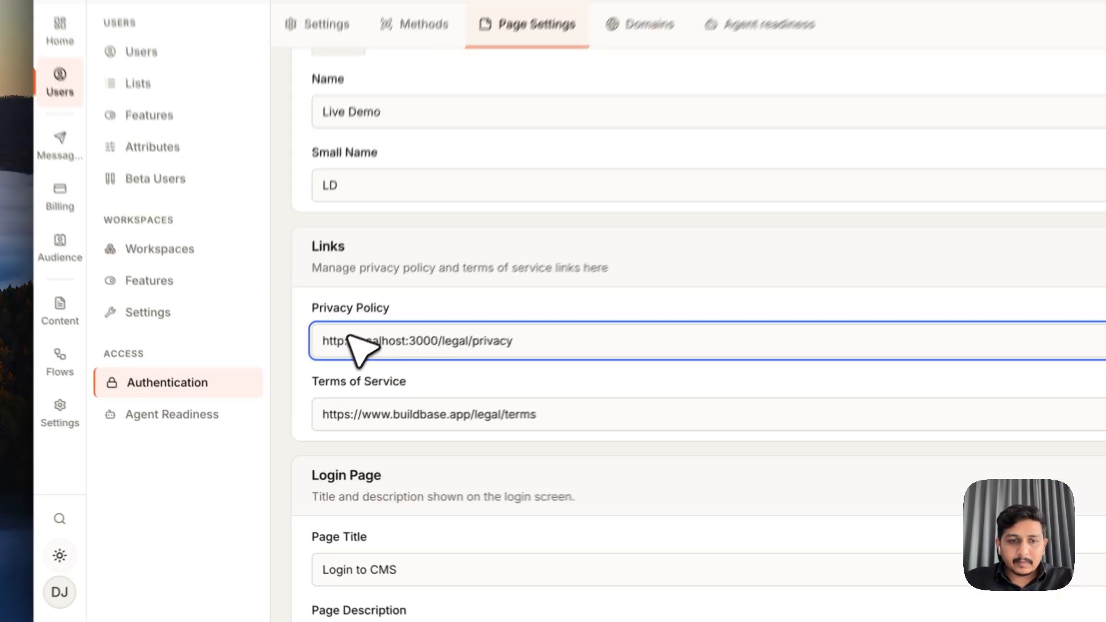
{"action": "left_click", "coordinate": [304, 378], "text": "shift"}
{"action": "key", "text": "ctrl+c"}
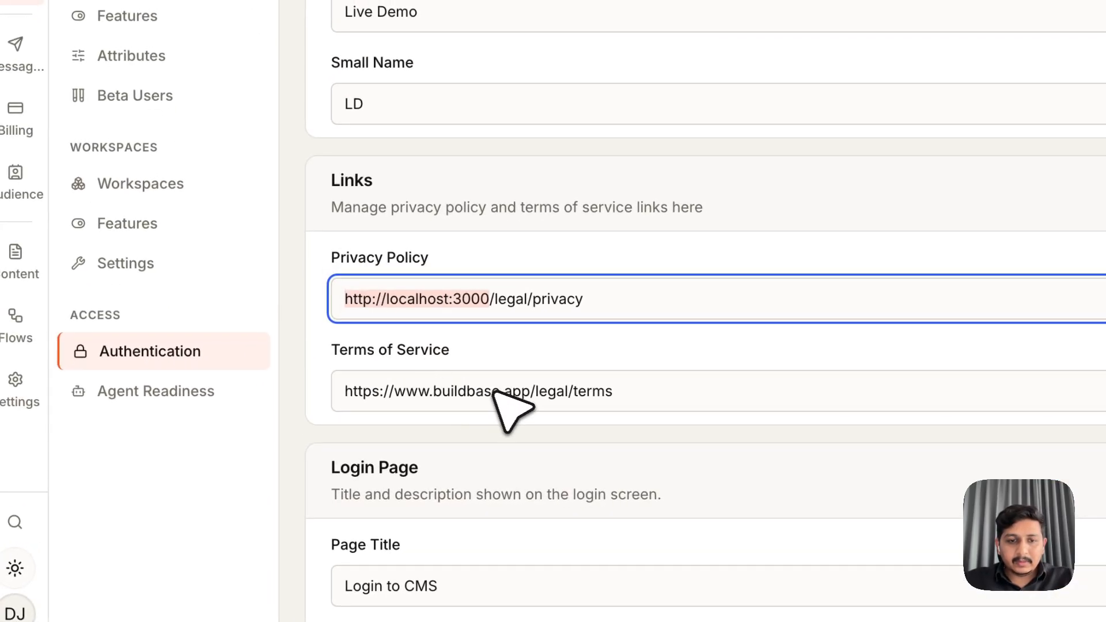
{"action": "left_click_drag", "start_coordinate": [529, 394], "coordinate": [291, 395]}
{"action": "key", "text": "ctrl+v"}
{"action": "scroll", "coordinate": [474, 397], "scroll_direction": "down", "scroll_amount": 1}
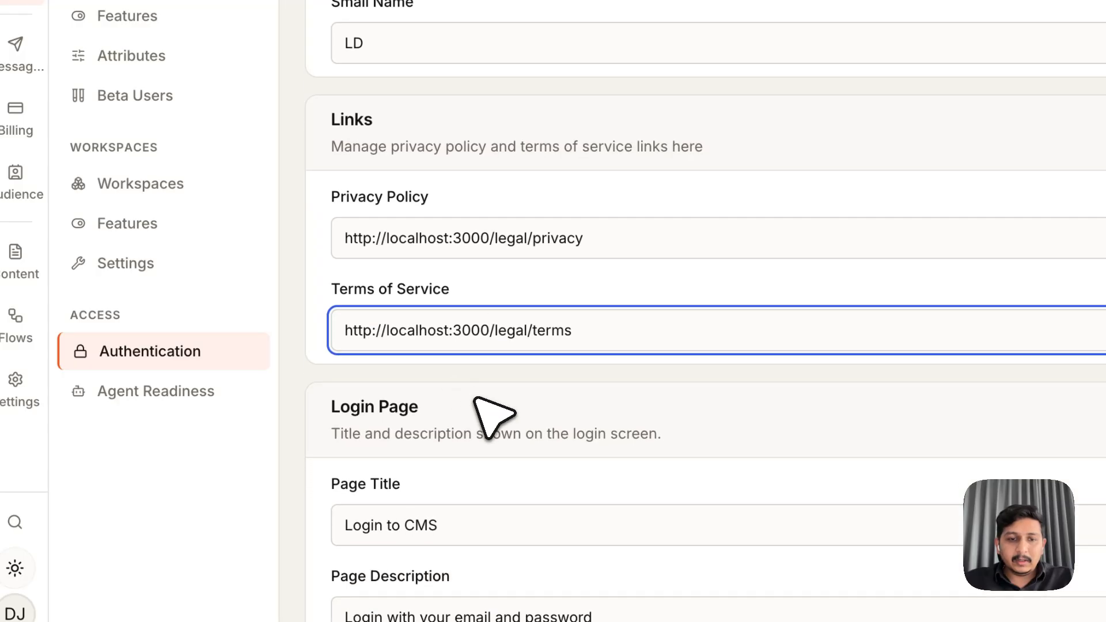
Set the login page title to "Login to Live Demo" and the registration page title to "Register to Live Demo"
{"action": "scroll", "coordinate": [476, 397], "scroll_direction": "down", "scroll_amount": 4}
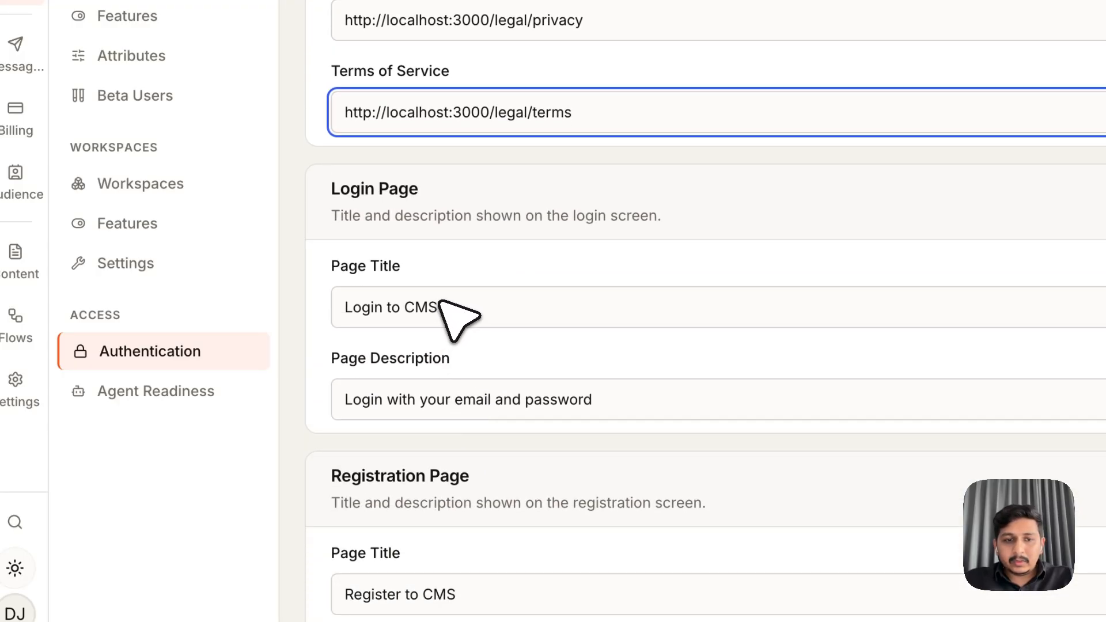
{"action": "double_click", "coordinate": [432, 306]}
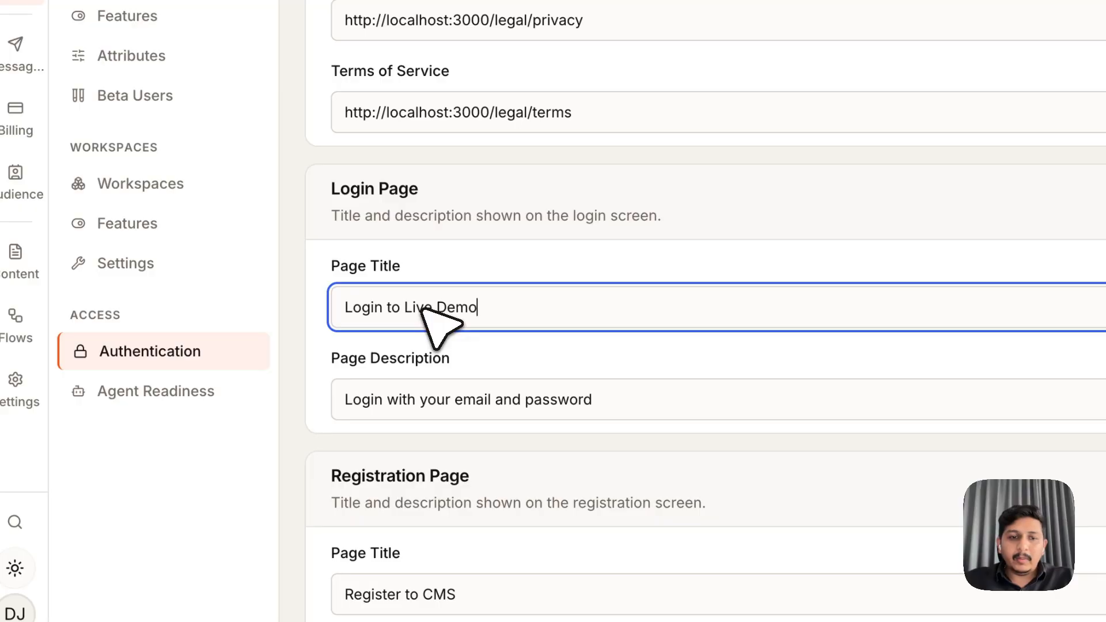
{"action": "left_click", "coordinate": [438, 406]}
{"action": "scroll", "coordinate": [519, 427], "scroll_direction": "down", "scroll_amount": 1}
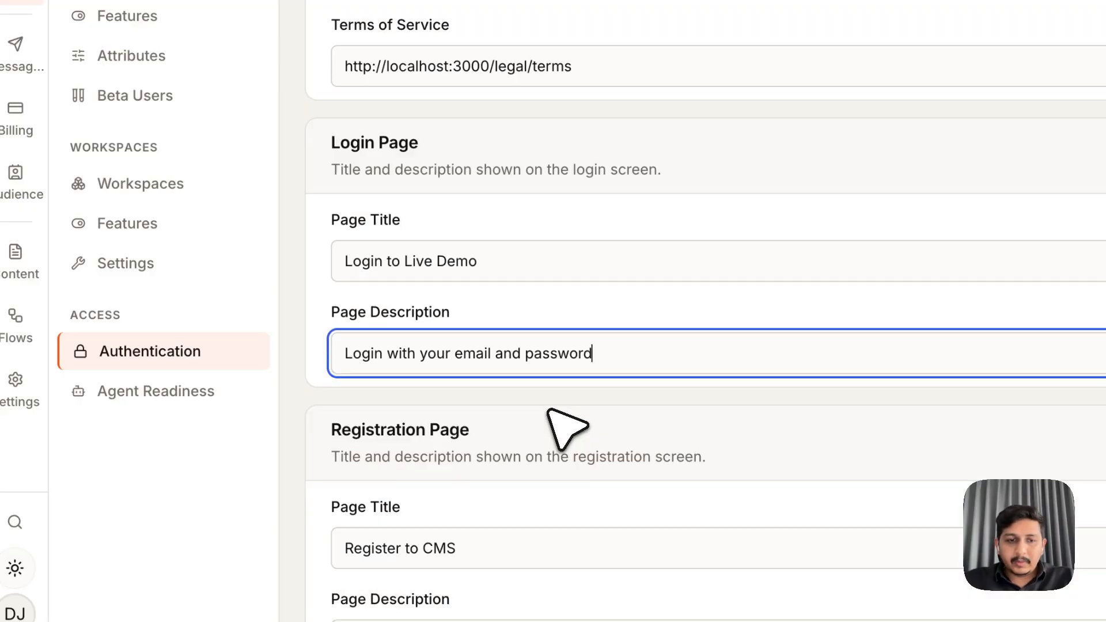
{"action": "scroll", "coordinate": [548, 410], "scroll_direction": "down", "scroll_amount": 4}
{"action": "left_click", "coordinate": [459, 333]}
{"action": "double_click", "coordinate": [447, 333]}
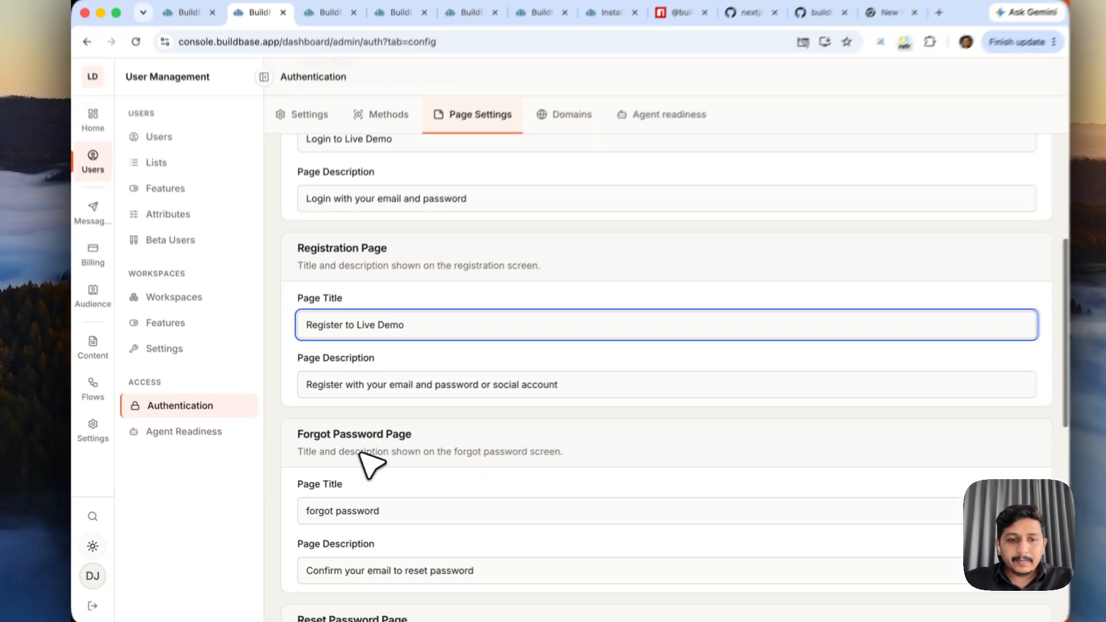
Go through the remaining authentication page texts and save the updated page settings
{"action": "scroll", "coordinate": [455, 461], "scroll_direction": "down", "scroll_amount": 4}
{"action": "scroll", "coordinate": [377, 412], "scroll_direction": "down", "scroll_amount": 6}
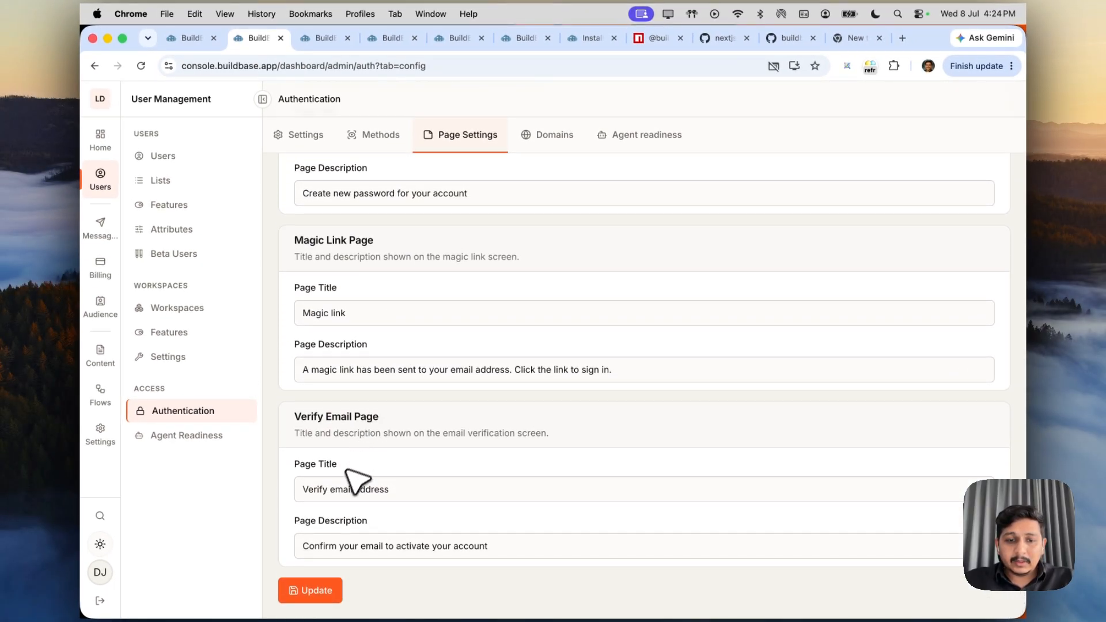
{"action": "left_click", "coordinate": [329, 587]}
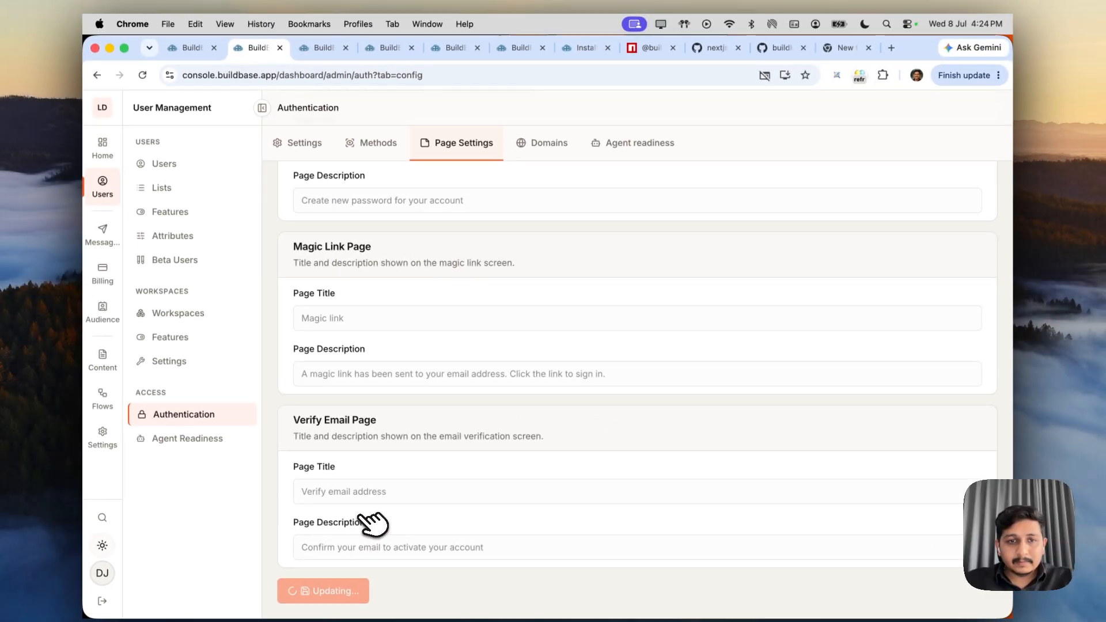
{"action": "scroll", "coordinate": [374, 521], "scroll_direction": "up", "scroll_amount": 15}
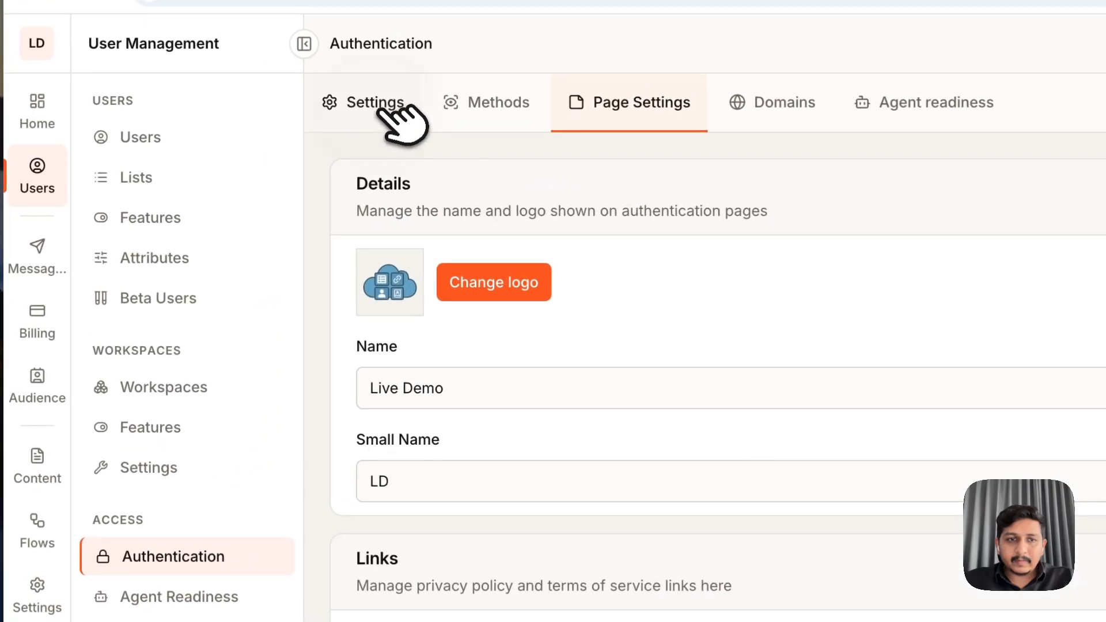
{"action": "left_click", "coordinate": [309, 136]}
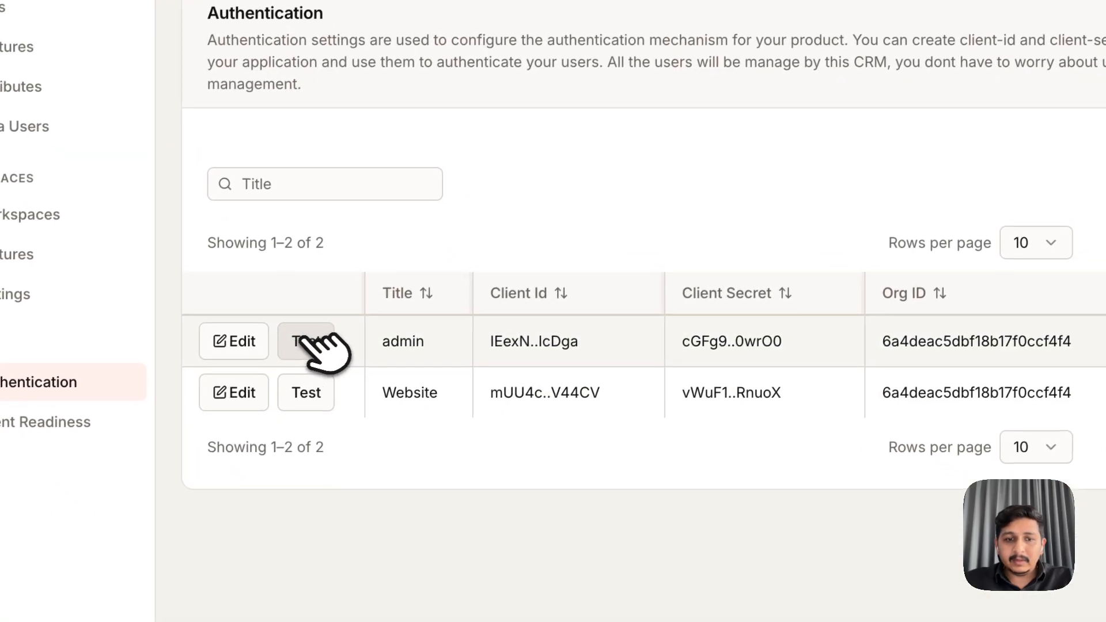
{"action": "left_click", "coordinate": [352, 447]}
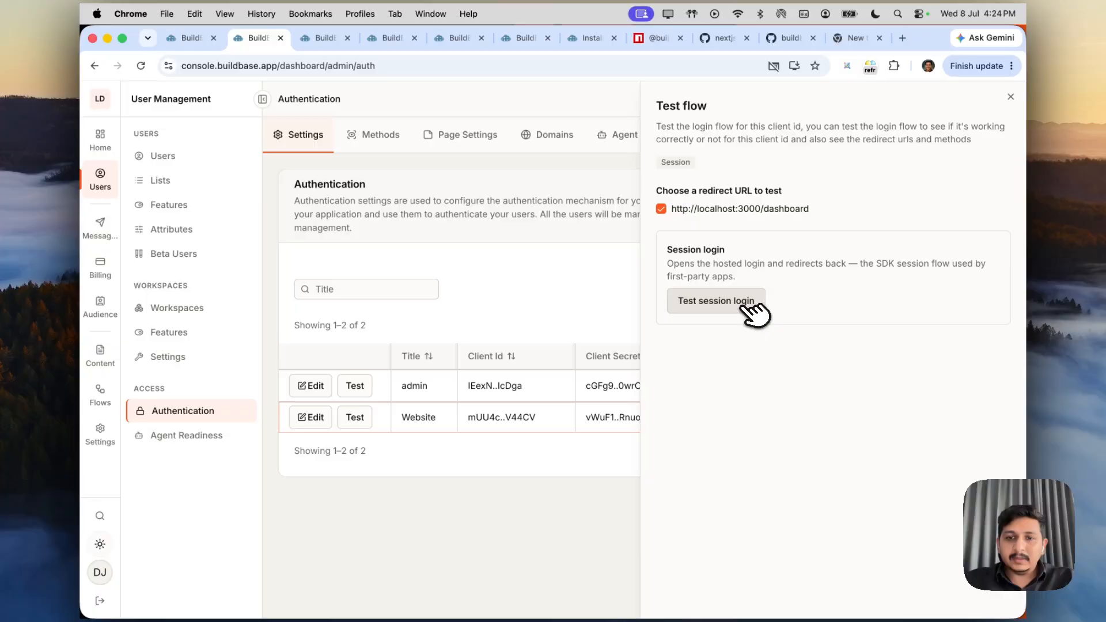
{"action": "left_click", "coordinate": [749, 305]}
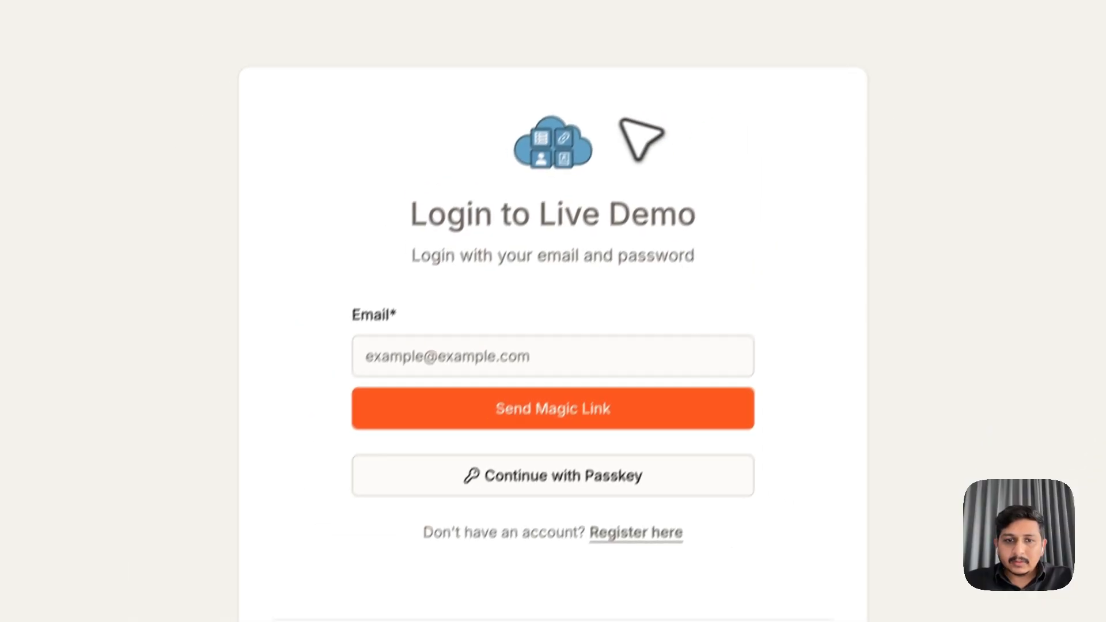
{"action": "left_click_drag", "start_coordinate": [563, 163], "coordinate": [789, 178]}
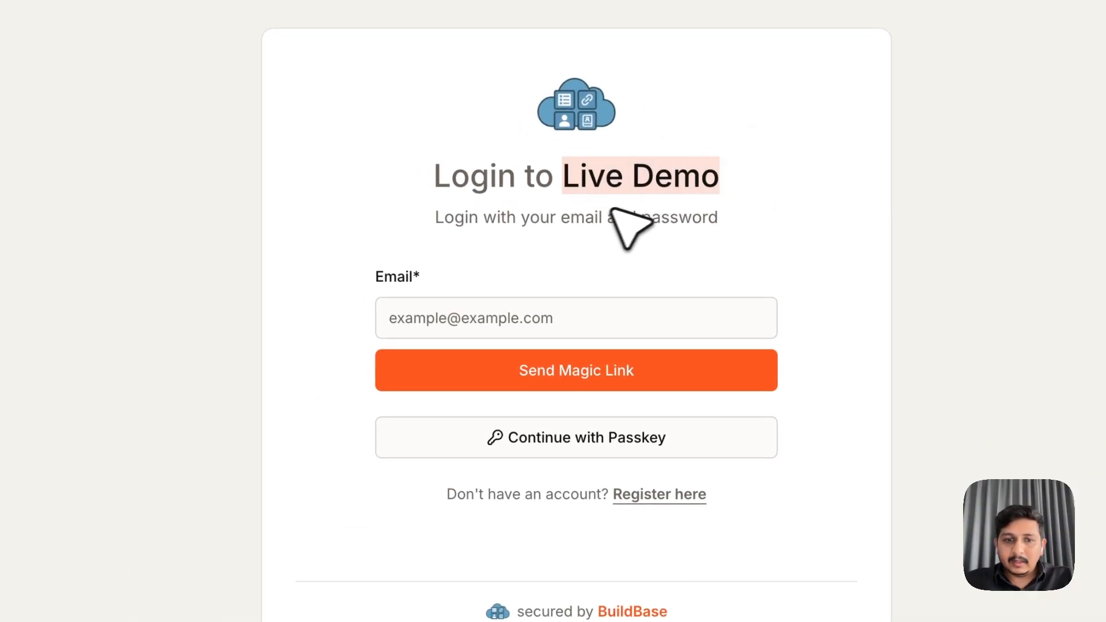
{"action": "left_click", "coordinate": [643, 489]}
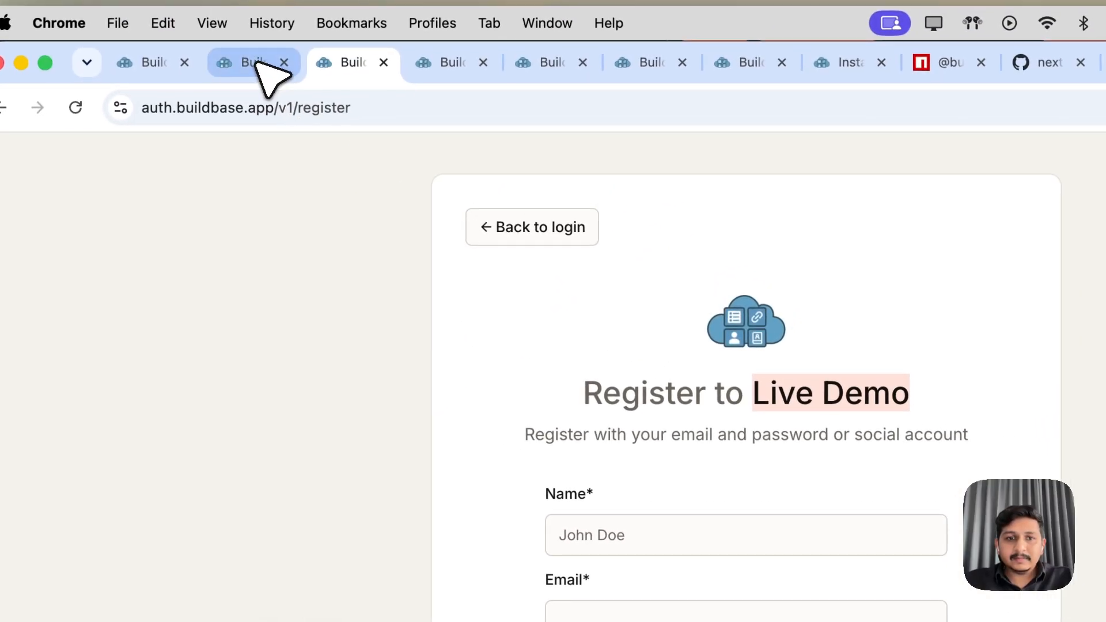
Return to the BuildBase console and connect jagodana.com as a new authentication domain
{"action": "left_click", "coordinate": [262, 52]}
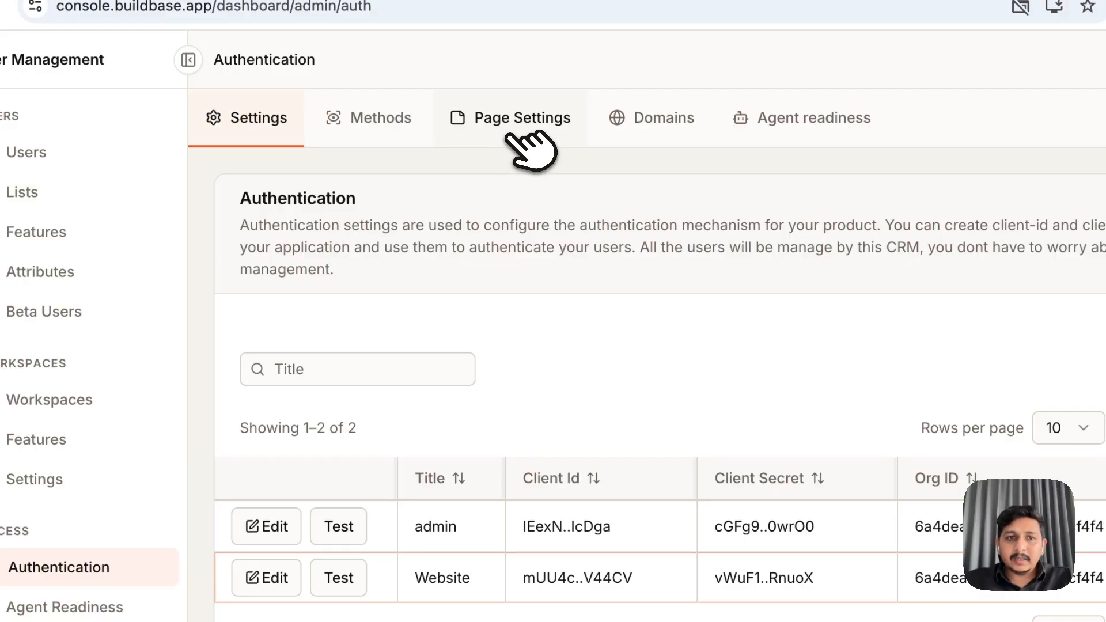
{"action": "left_click", "coordinate": [633, 142]}
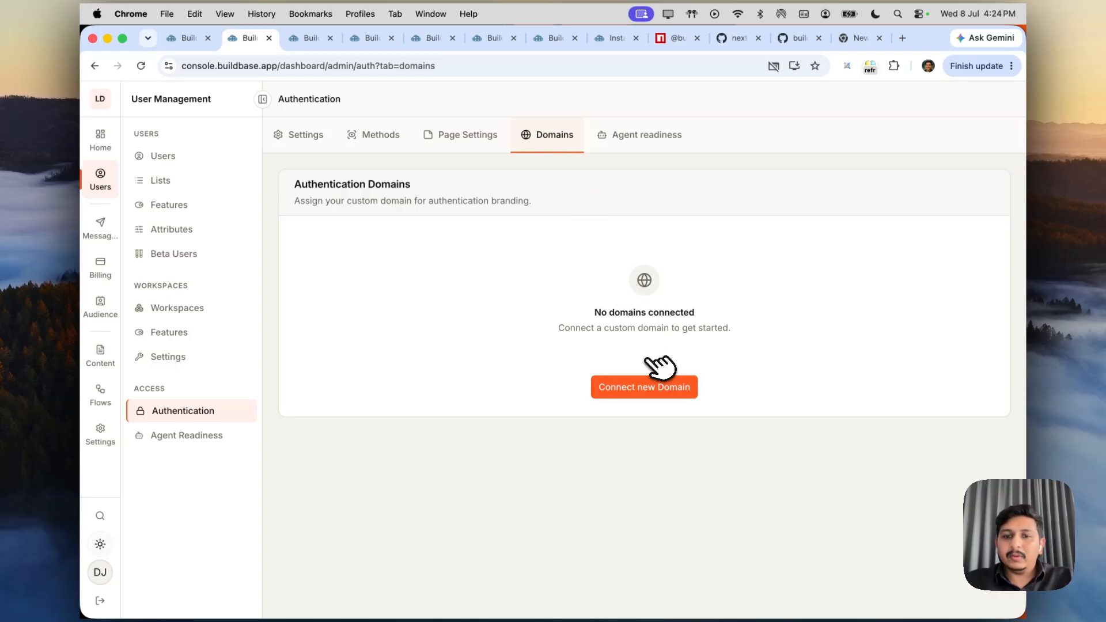
{"action": "left_click", "coordinate": [644, 386]}
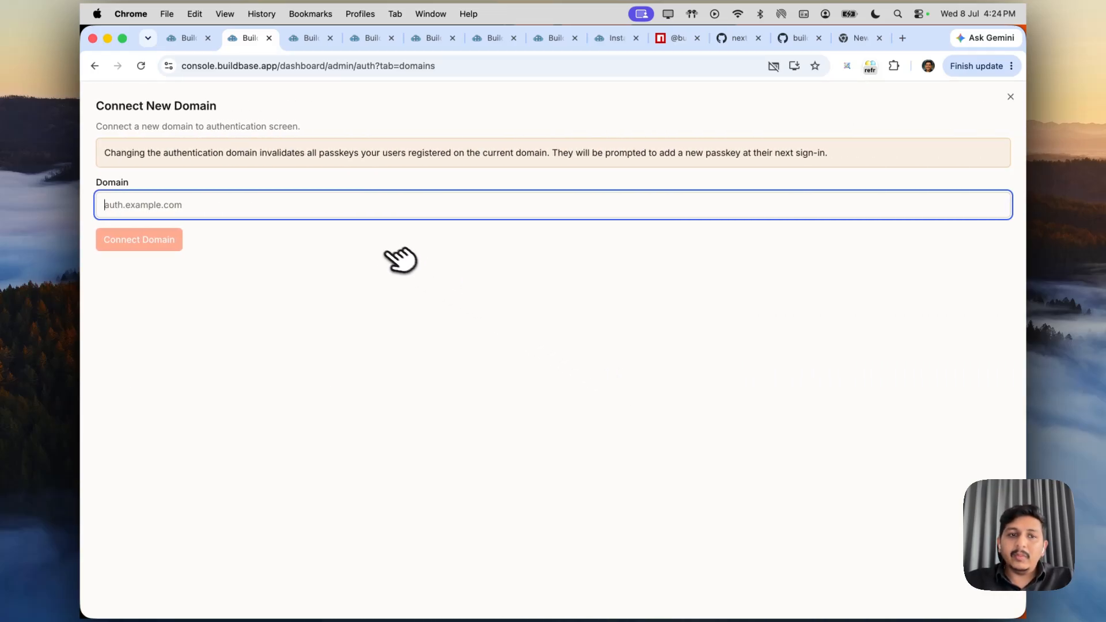
{"action": "left_click", "coordinate": [332, 216]}
{"action": "type", "text": "jagodn"}
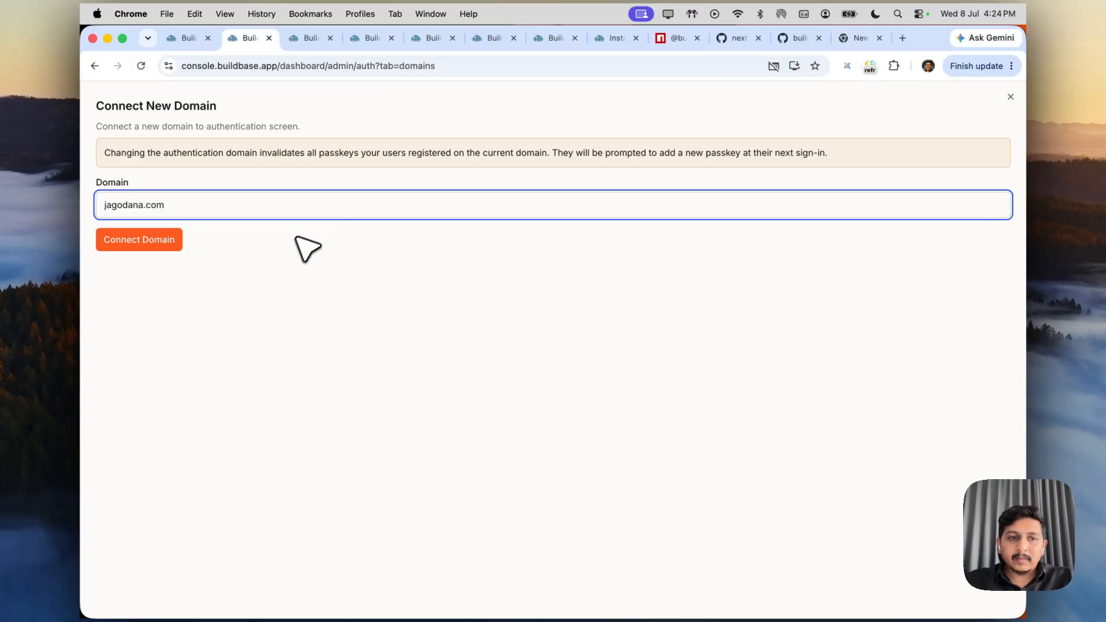
{"action": "left_click", "coordinate": [174, 251]}
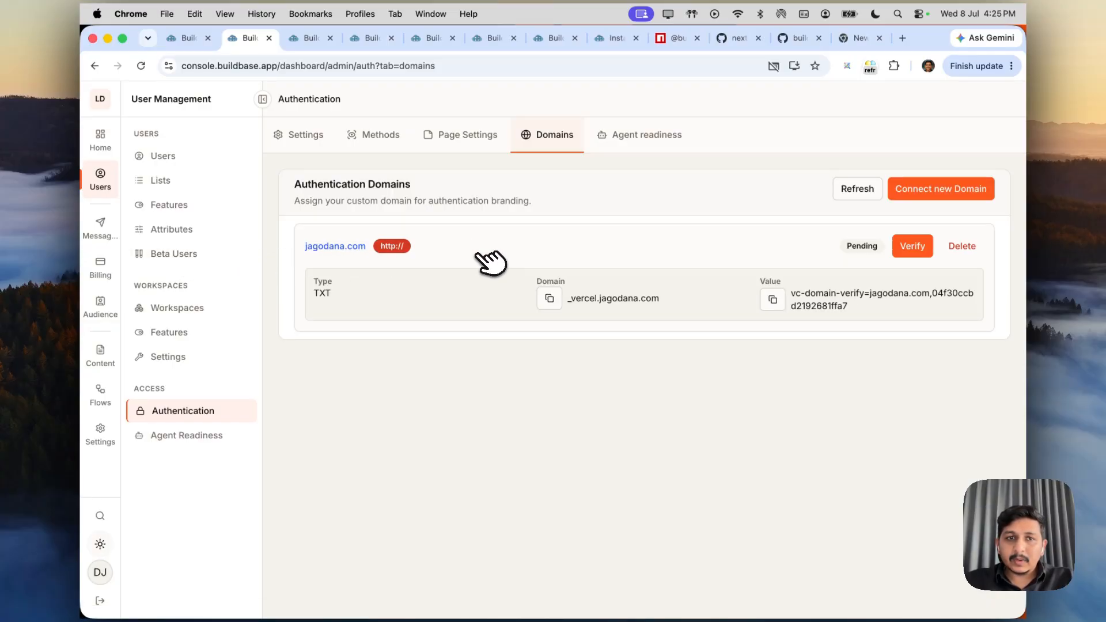
Highlight the auth.buildbase.app host in the registration page's address and return to the console's authentication domains
{"action": "left_click", "coordinate": [304, 38]}
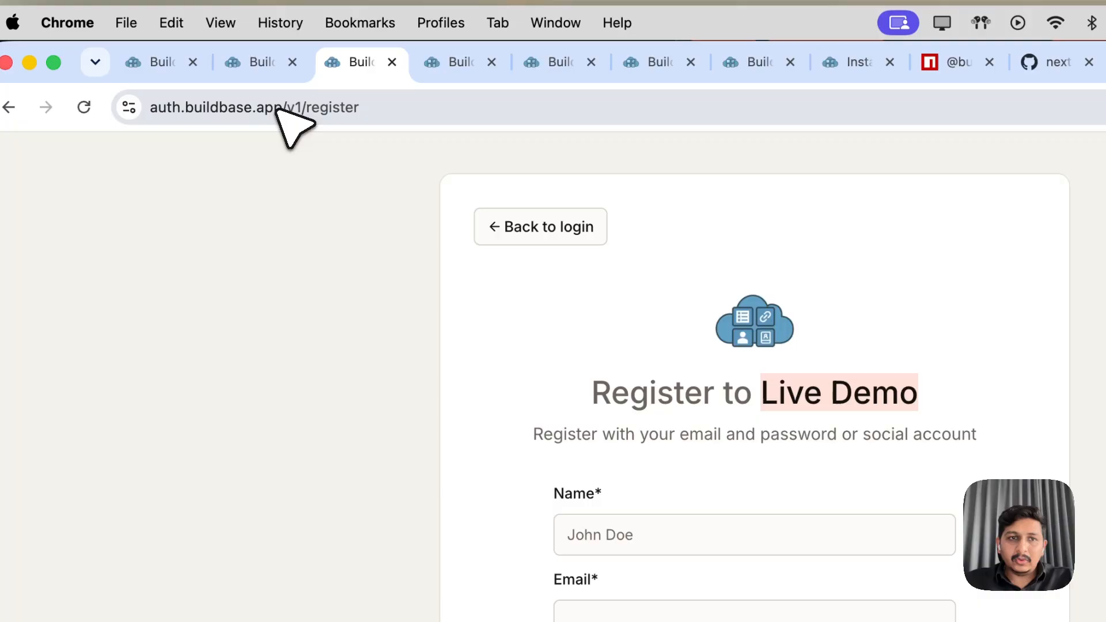
{"action": "left_click_drag", "start_coordinate": [278, 111], "coordinate": [333, 112]}
{"action": "left_click", "coordinate": [203, 112]}
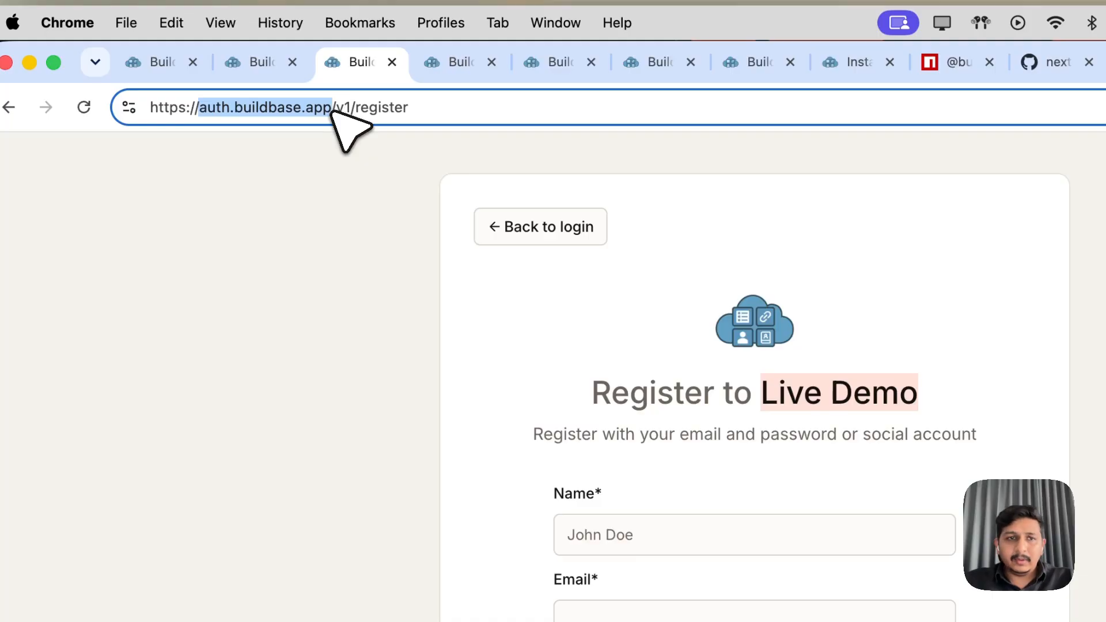
{"action": "left_click", "coordinate": [288, 63]}
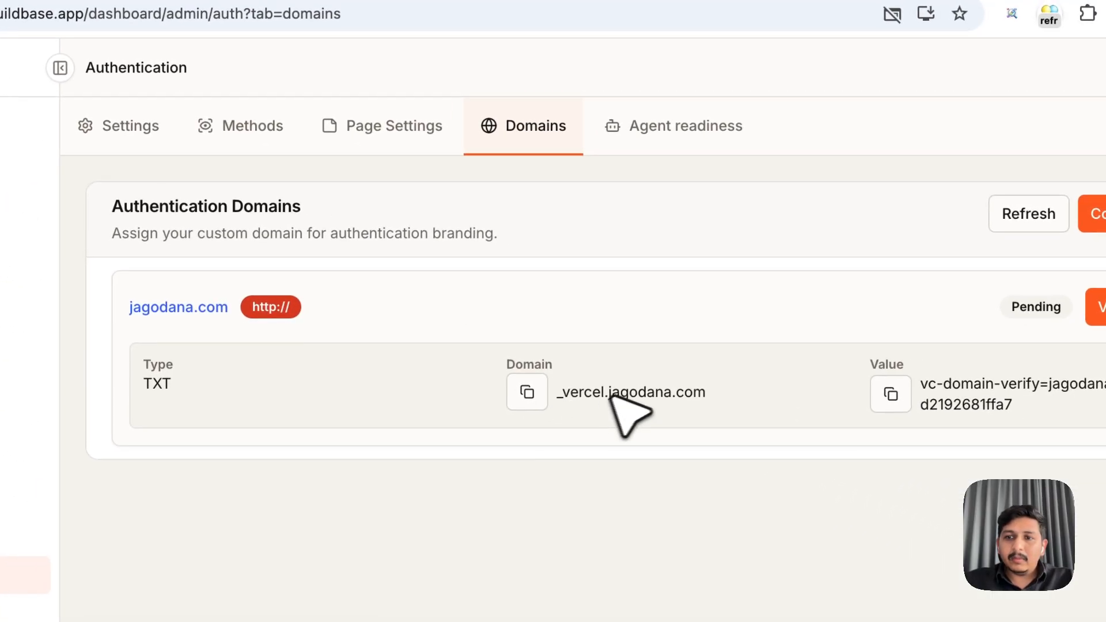